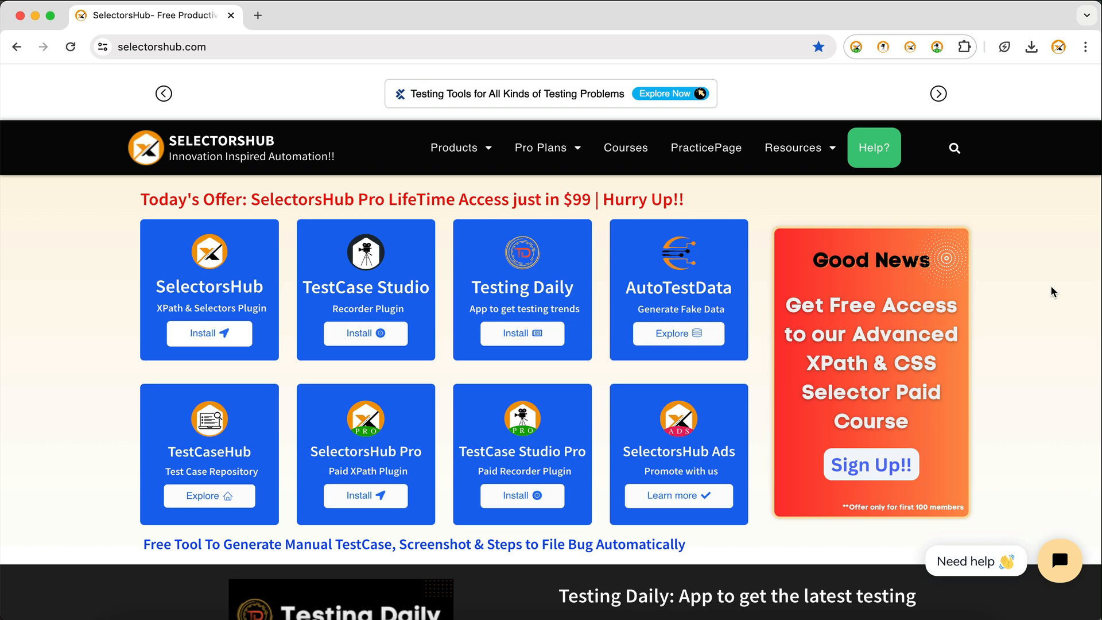
Launch the TestCase Studio Pro recorder and open the PracticePage of the SelectorsHub site in the browser
click(937, 47)
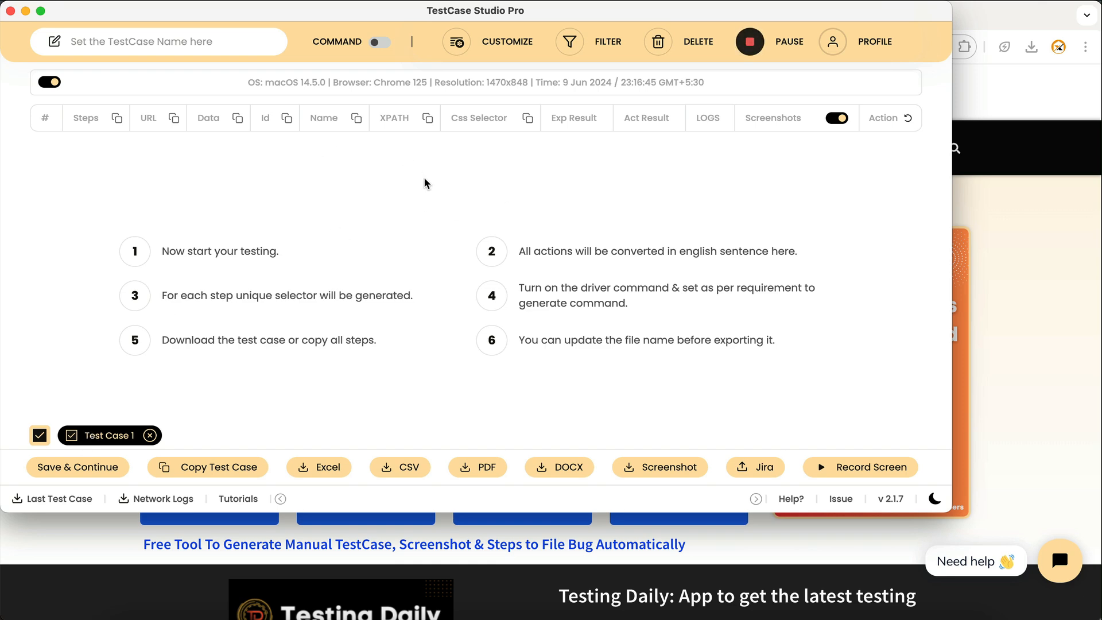
click(1098, 176)
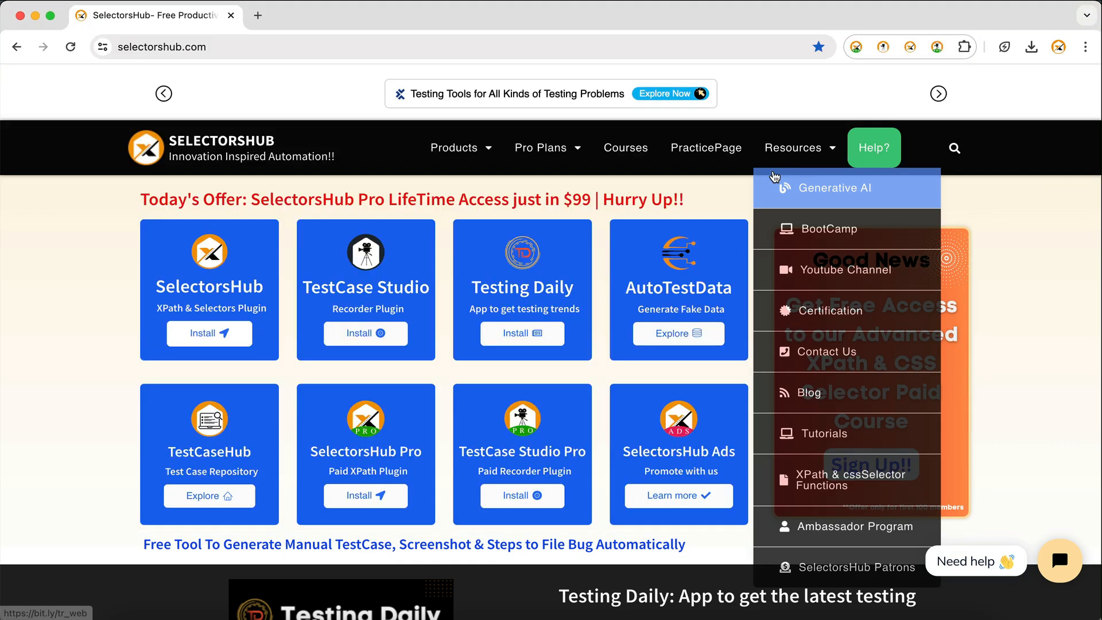
click(708, 149)
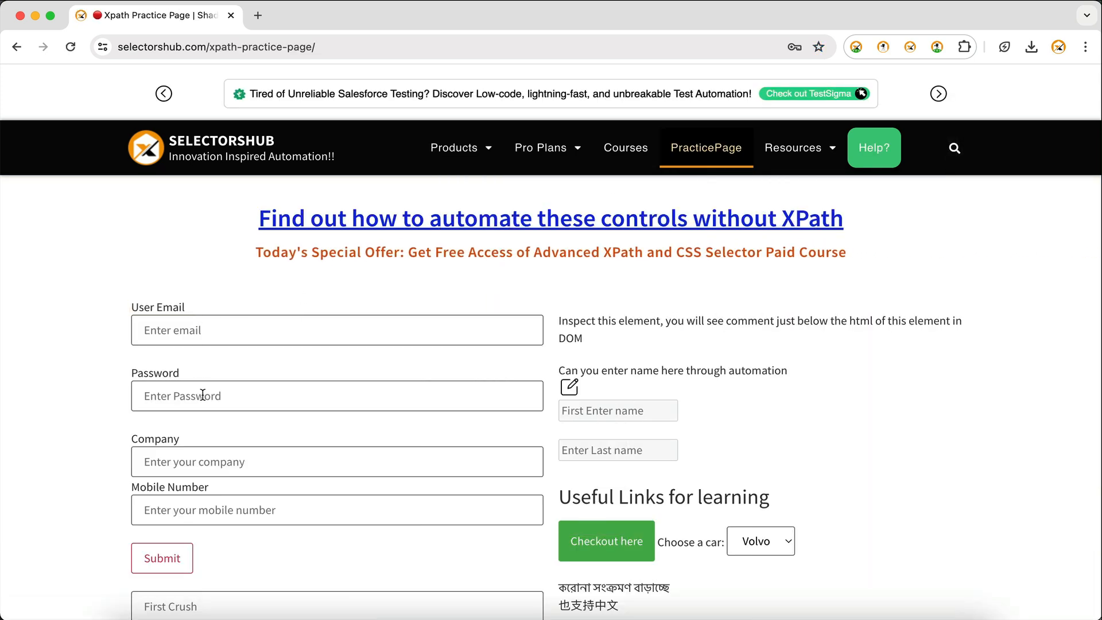
Enter "selecotrshub" as the company in the practice form and submit the entry
click(198, 458)
text(selecotrshub)
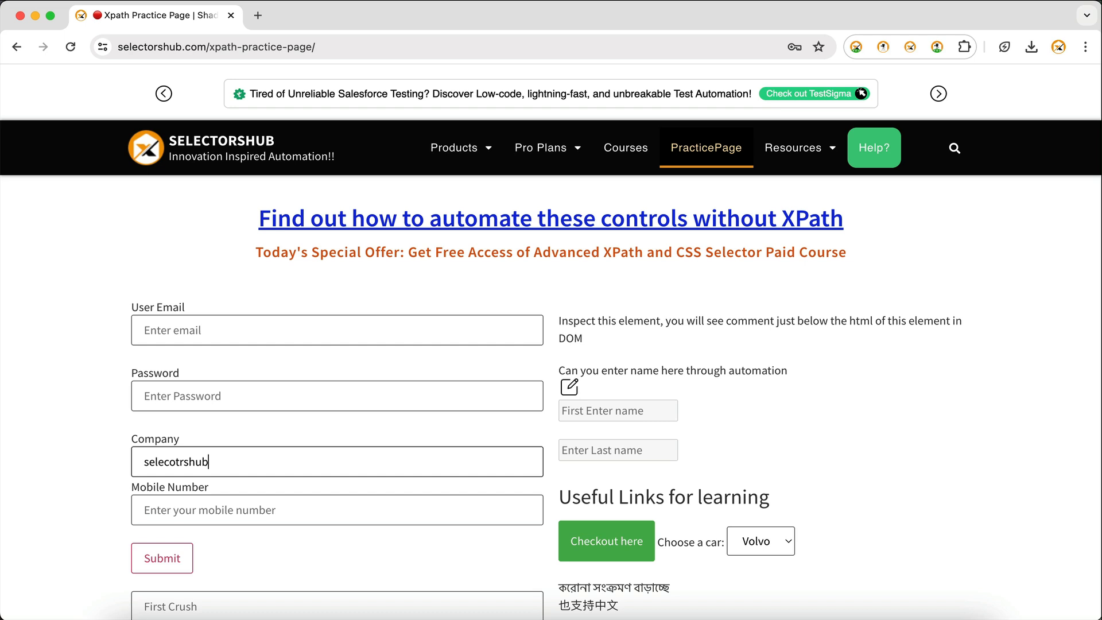
key(Return)
Save the recorded test case in TestCase Studio Pro to begin another one, and return to the browser
key(super+grave)
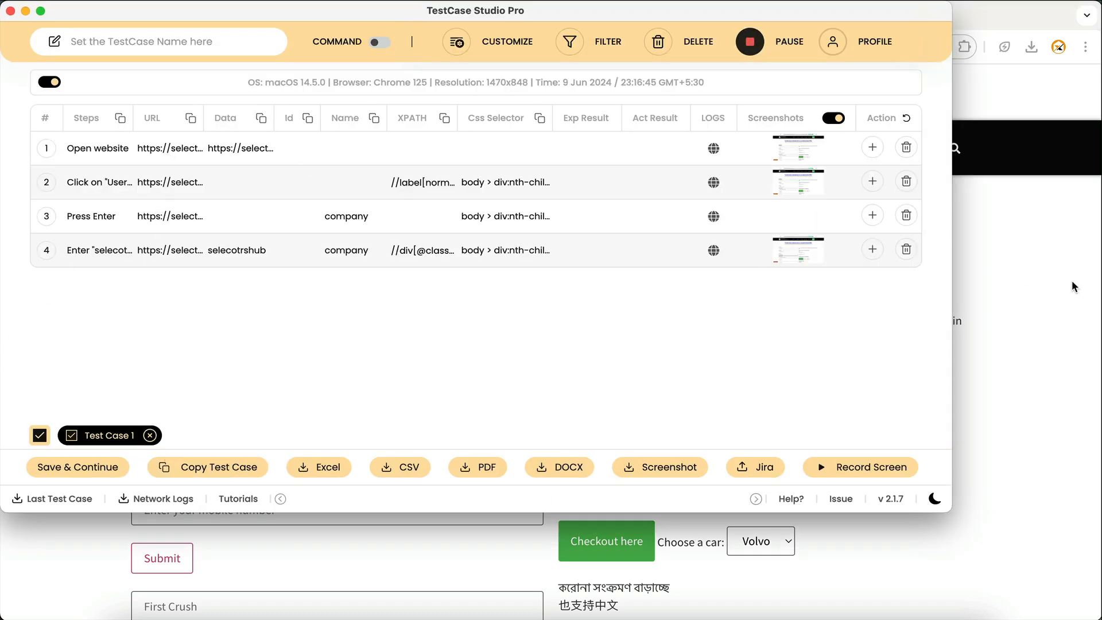
click(89, 467)
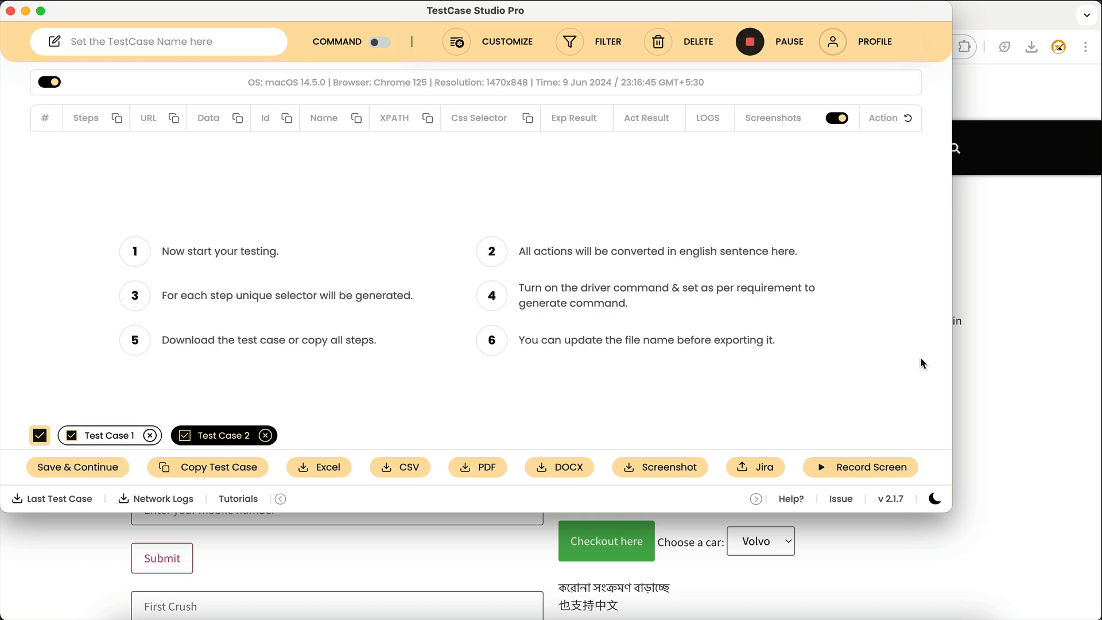
click(995, 348)
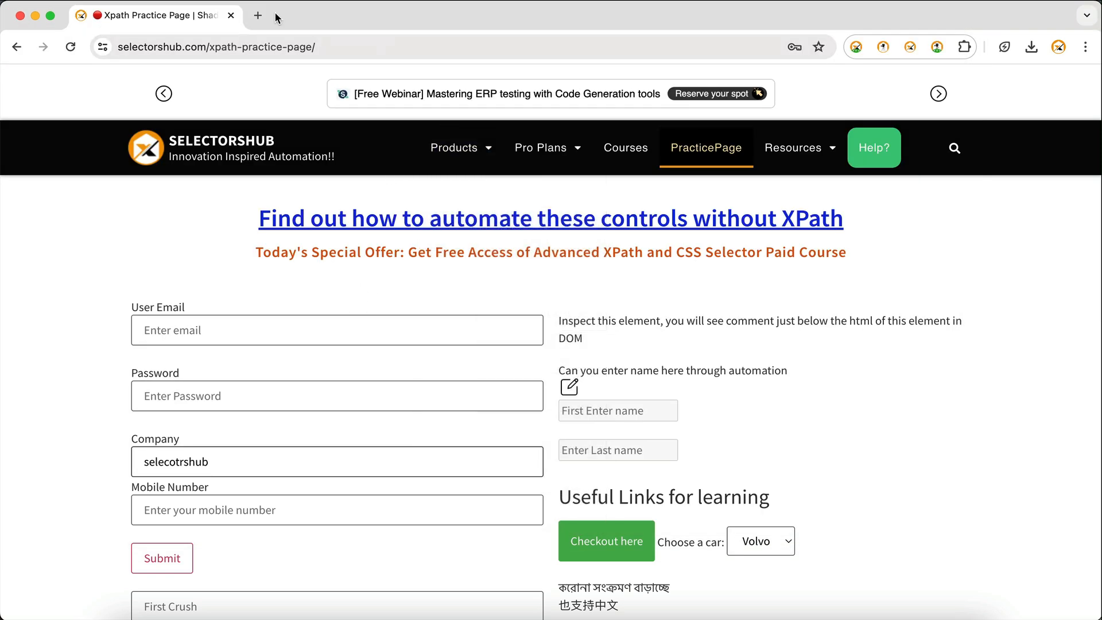
Open flipkart.com in a new browser tab
click(259, 15)
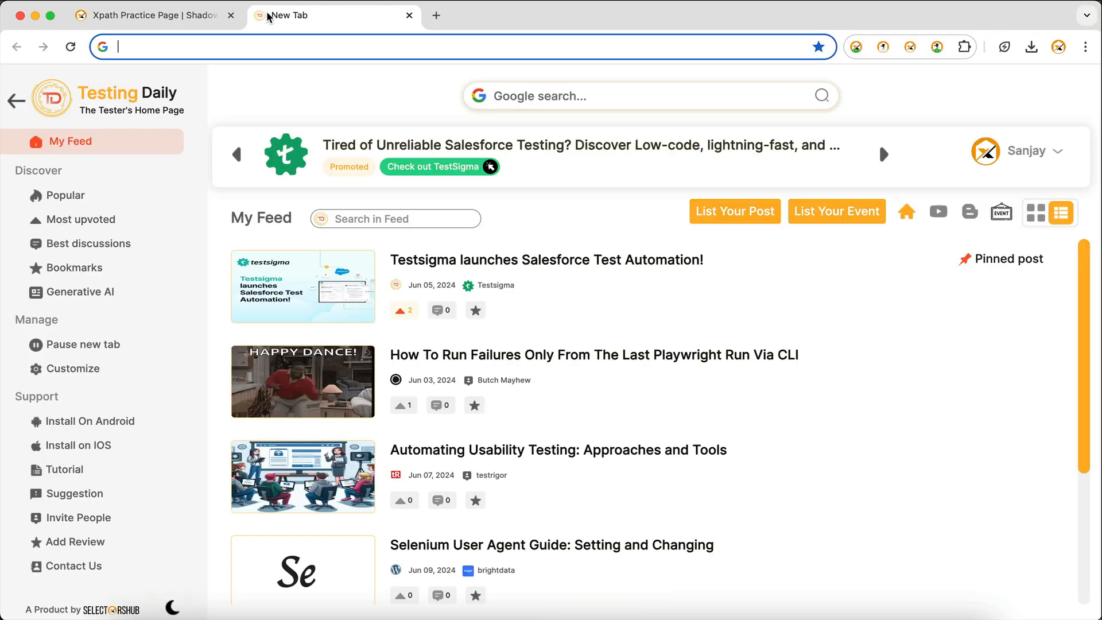
text(flip)
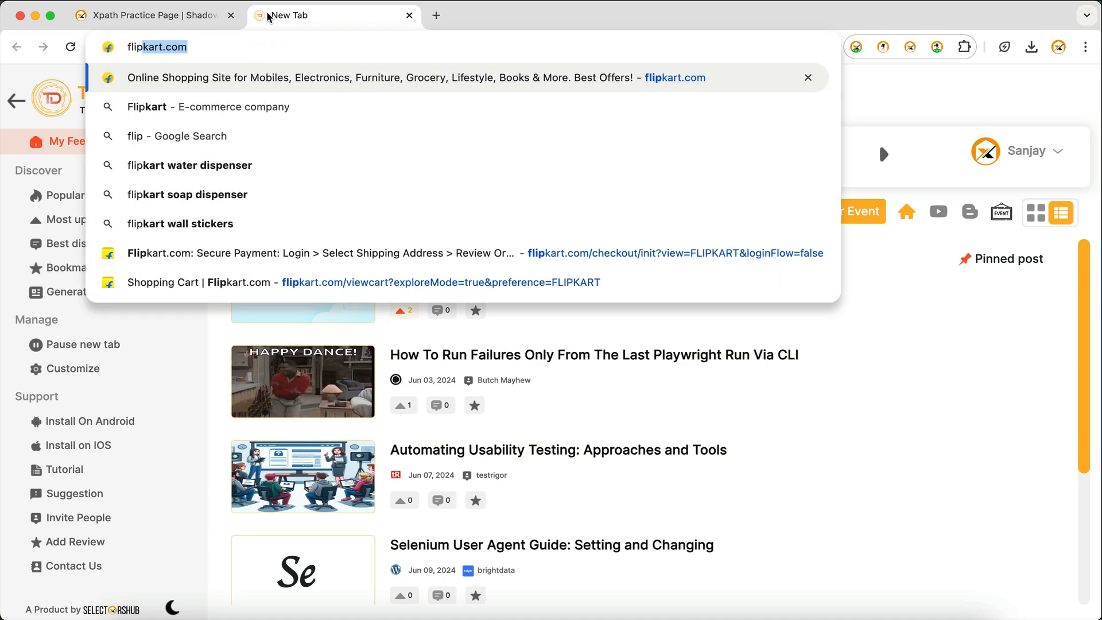
key(Return)
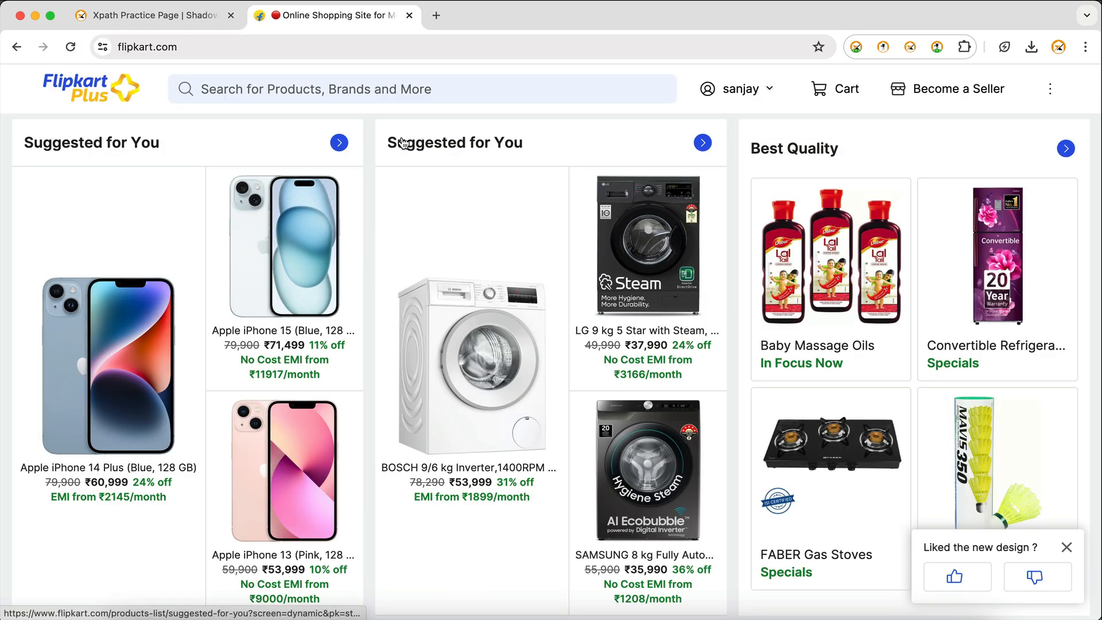
Search Flipkart for "iphone" and go back to the Flipkart home page through its logo
click(245, 98)
text(iphone)
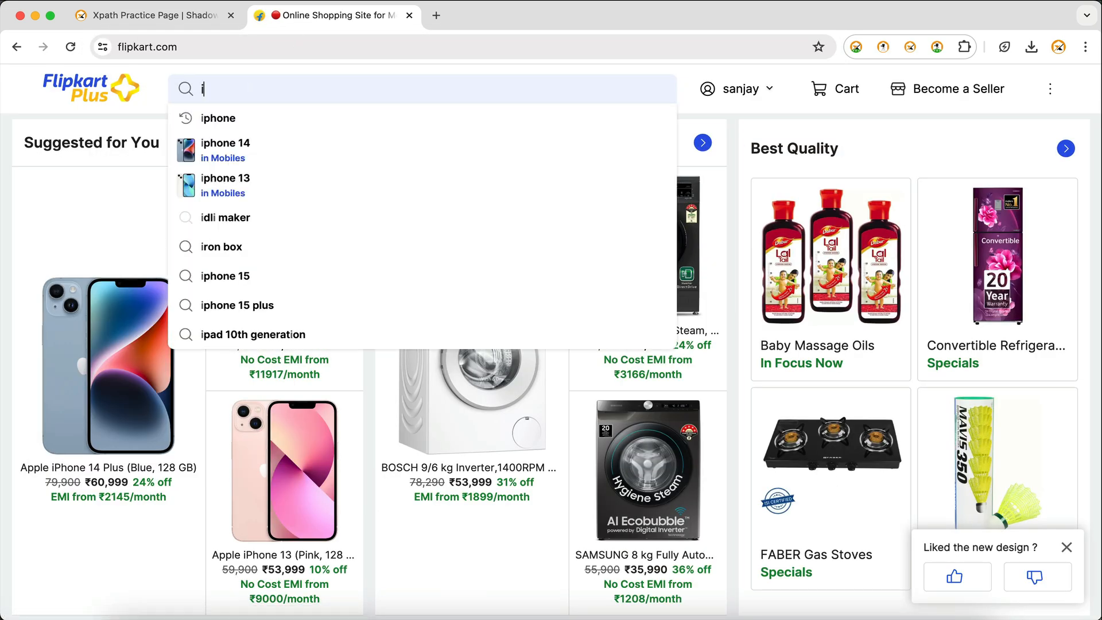
key(Return)
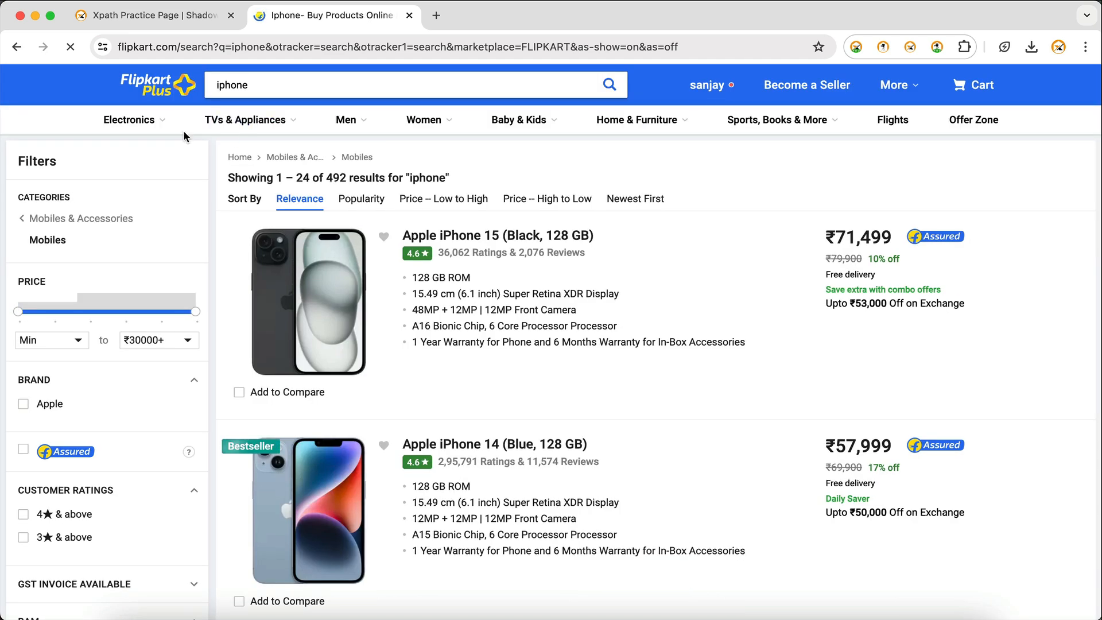
click(161, 96)
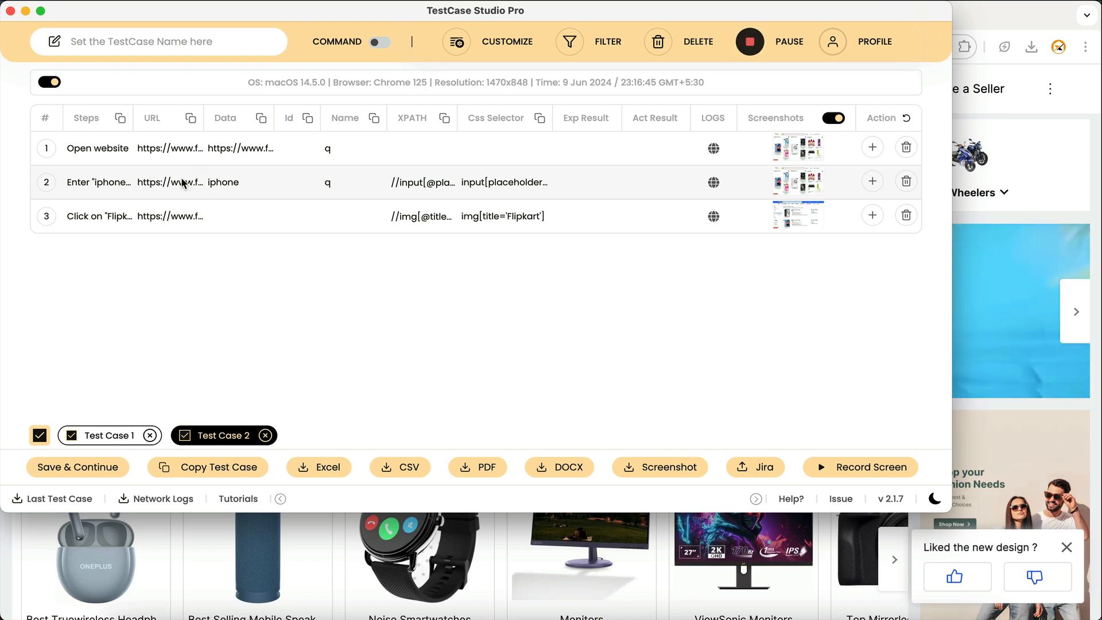
Export the recorded test cases from TestCase Studio Pro to Excel and open the downloaded file in LibreOffice
click(305, 470)
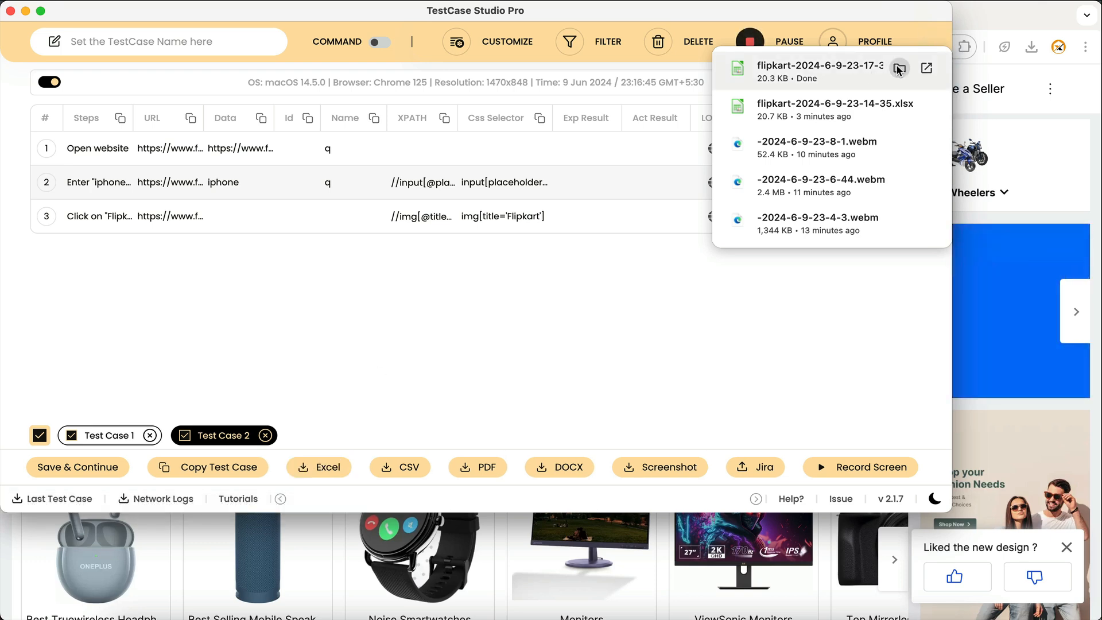
click(901, 69)
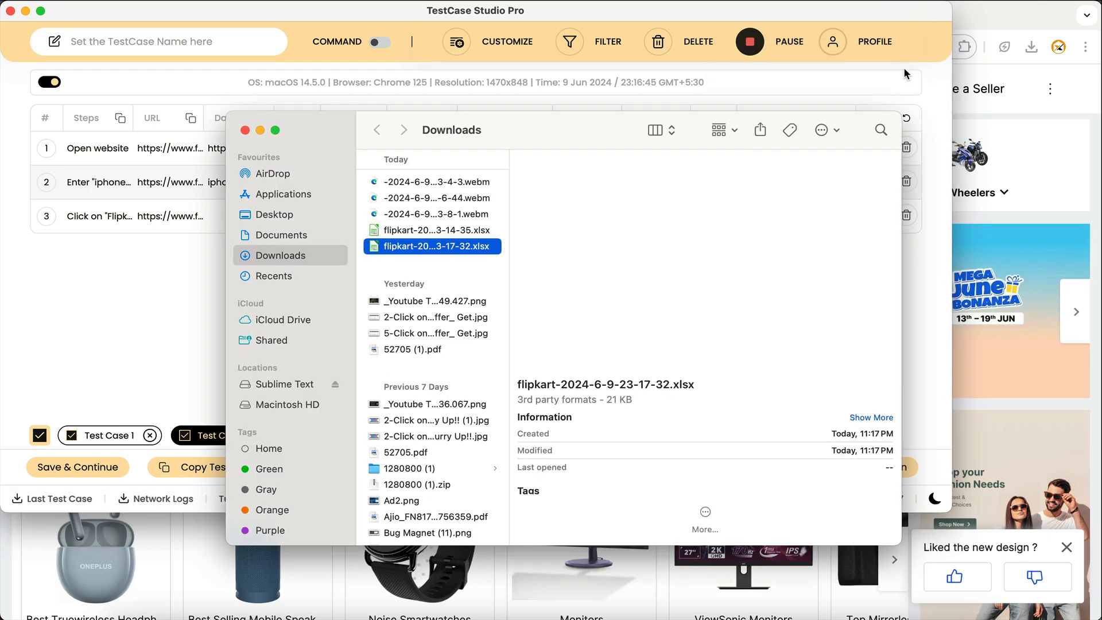
right_click(463, 251)
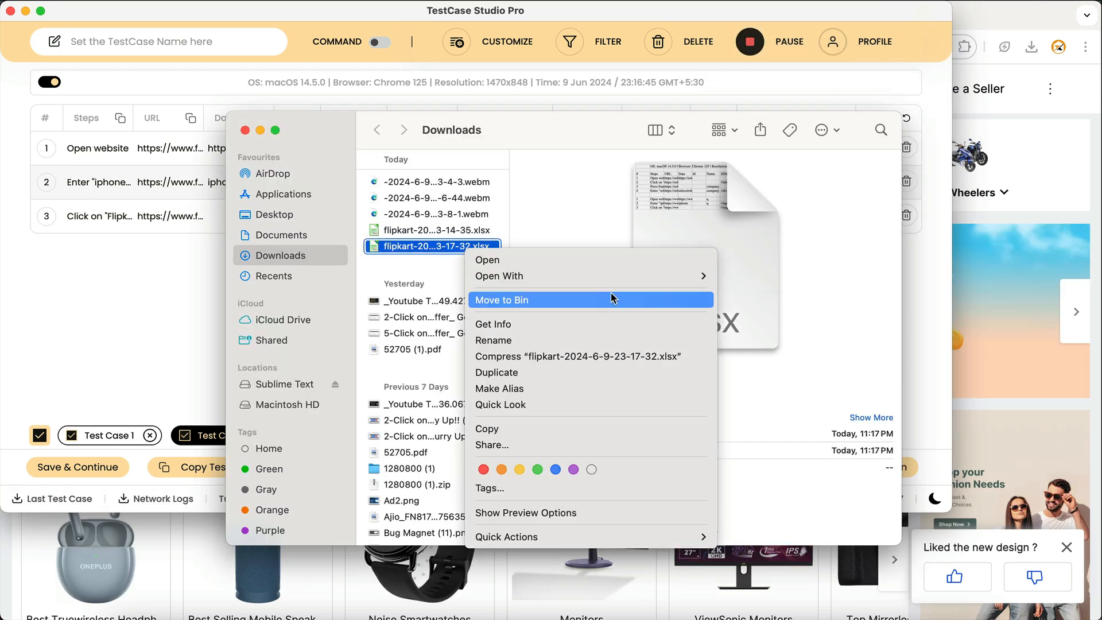
mouse_move(656, 277)
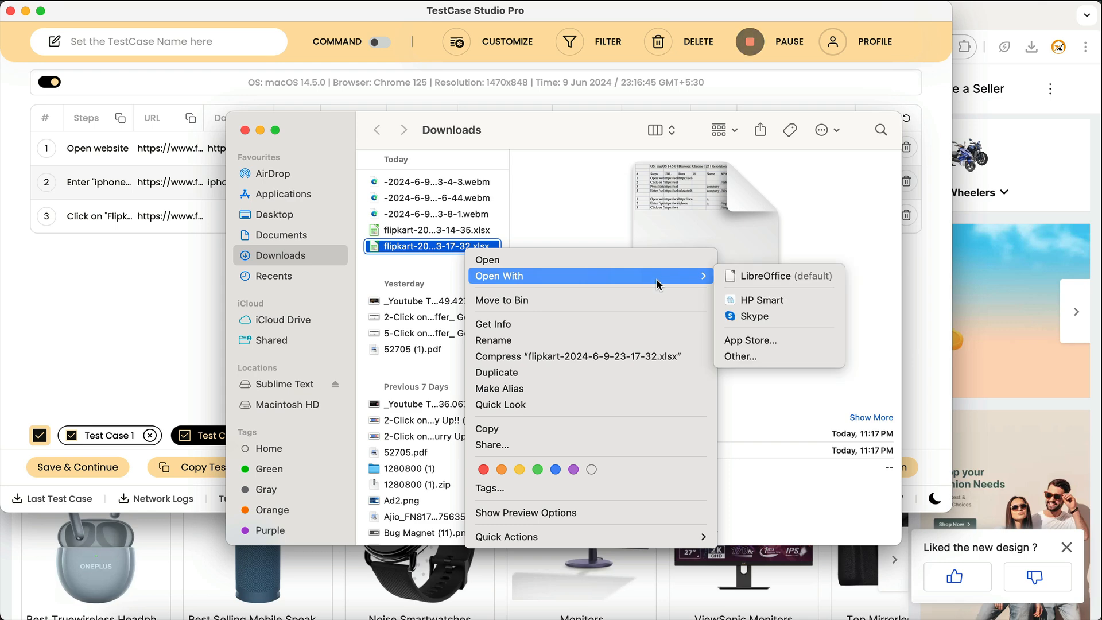
click(767, 276)
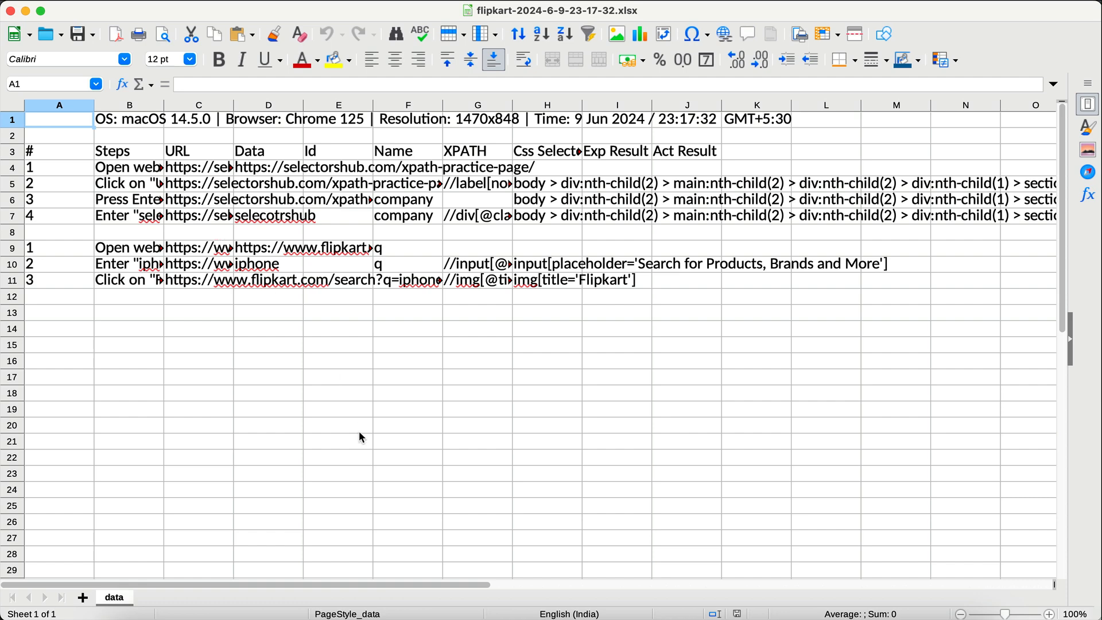
Switch back to TestCase Studio Pro and review the recorded steps of Test Case 1 and Test Case 2
click(370, 615)
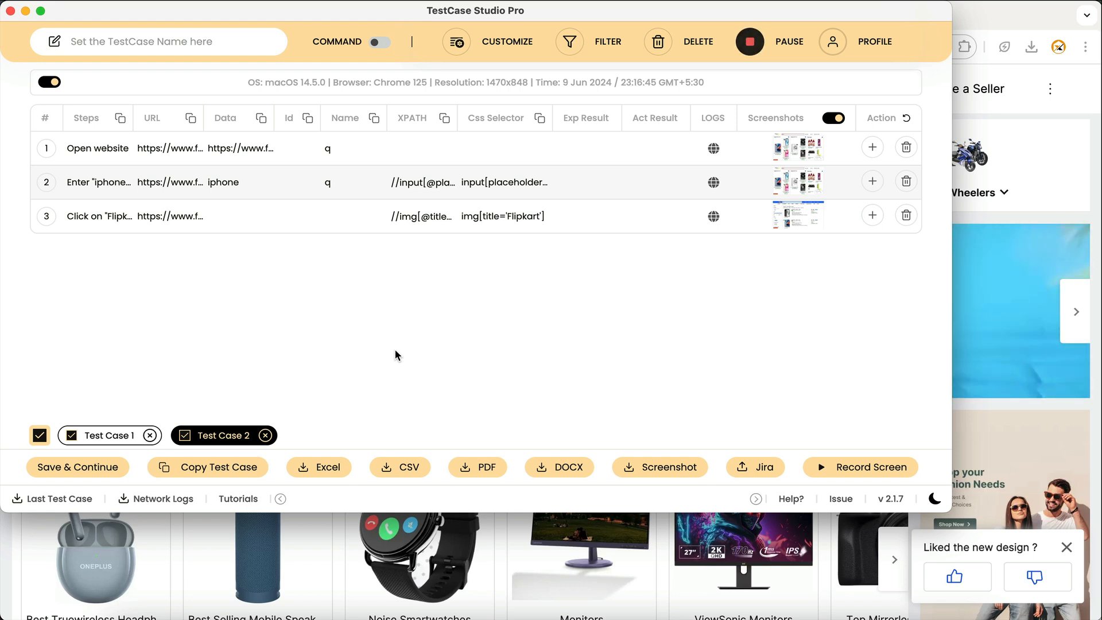
click(102, 437)
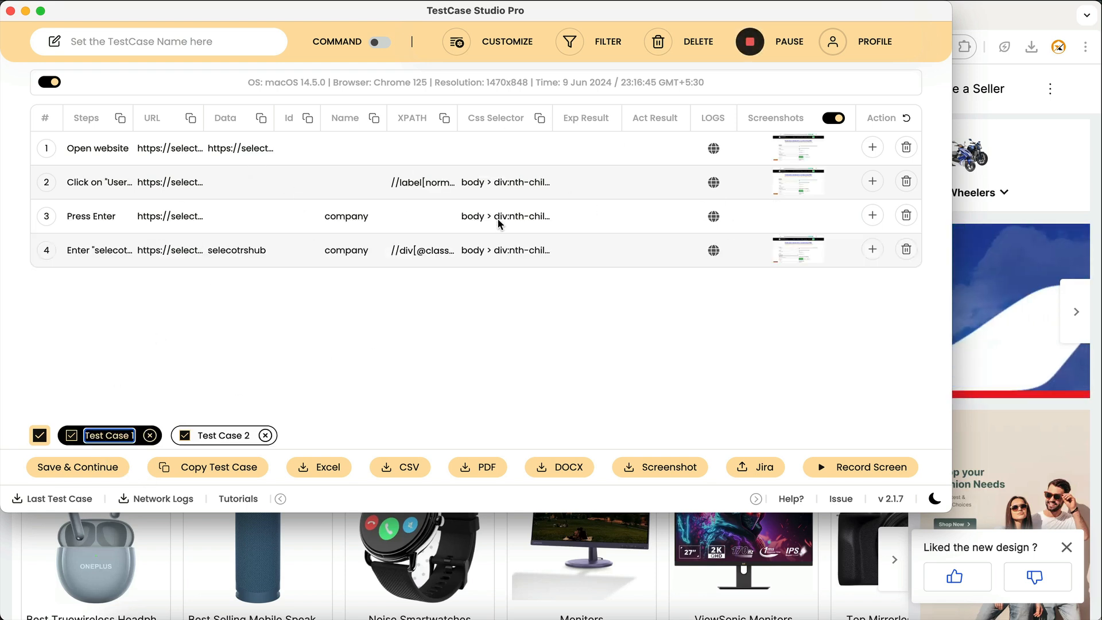
click(206, 354)
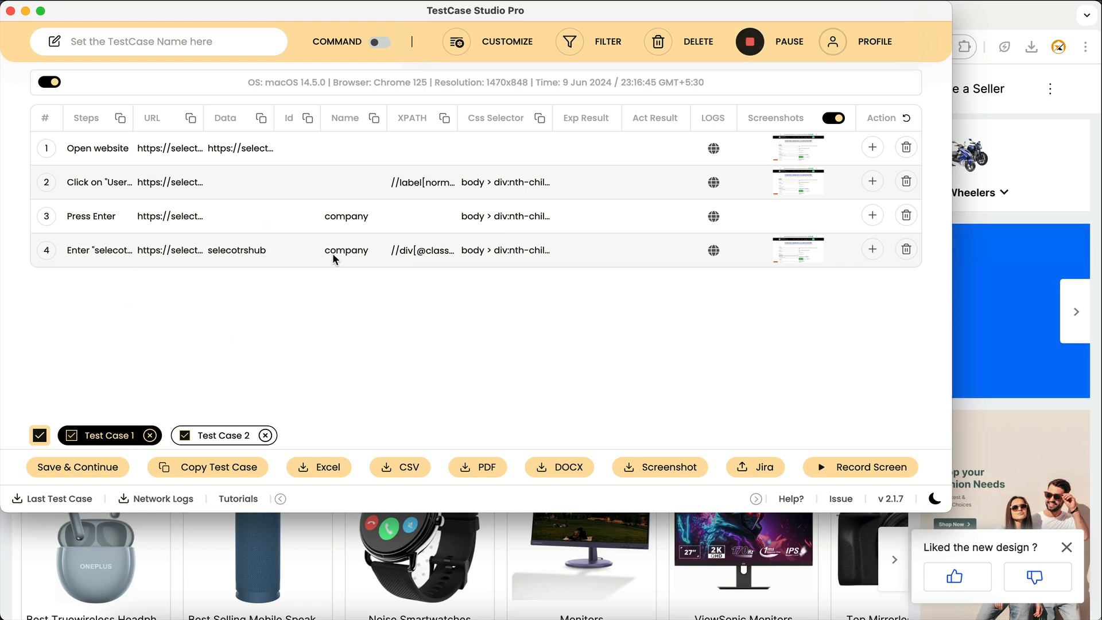
click(205, 435)
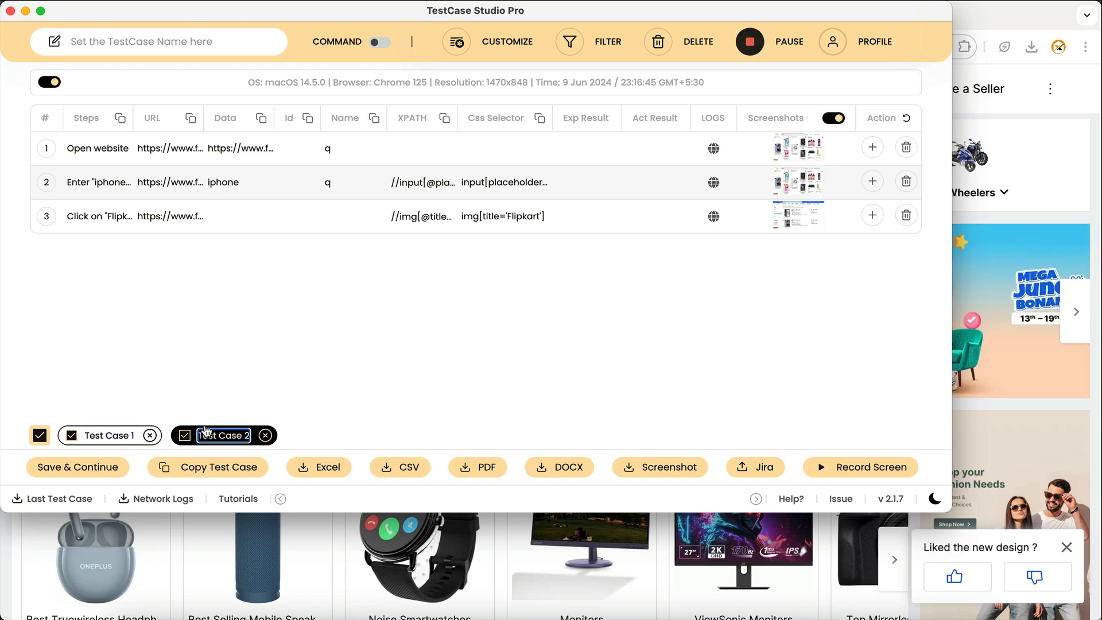
click(82, 438)
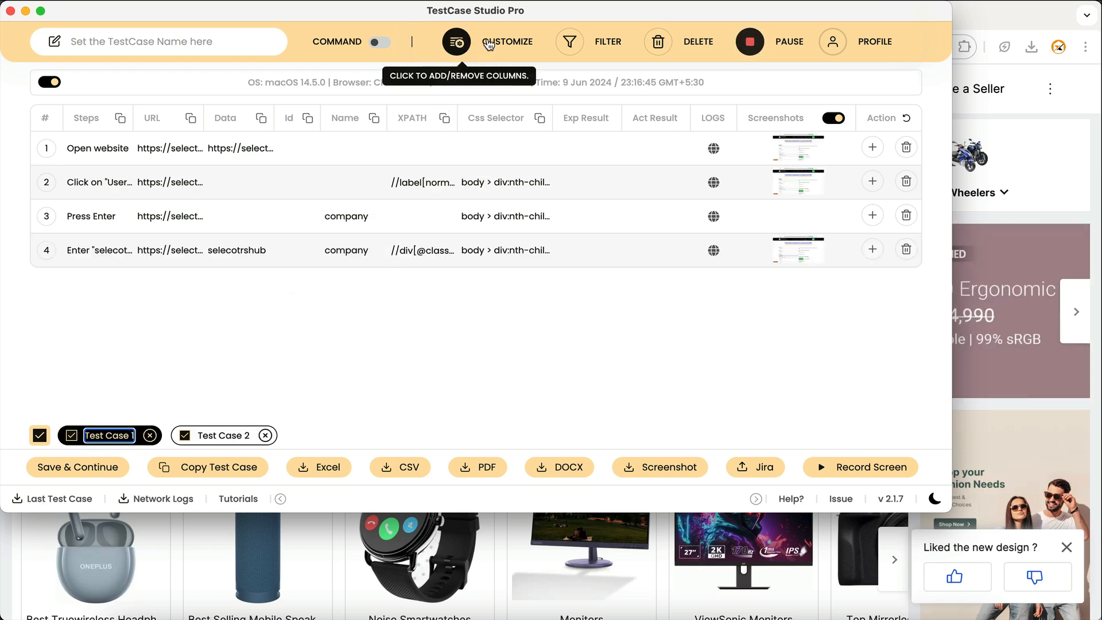
Enable the Multiple sheets download setting in the customization options and return to the recorded steps
click(456, 43)
scroll(340, 296, down, 3)
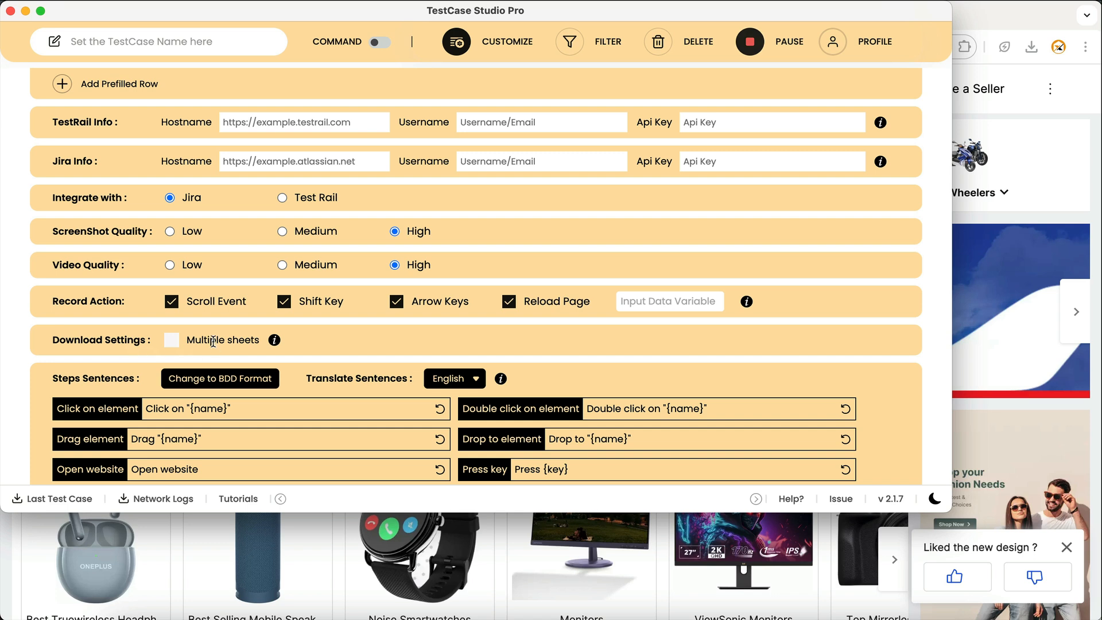
click(171, 341)
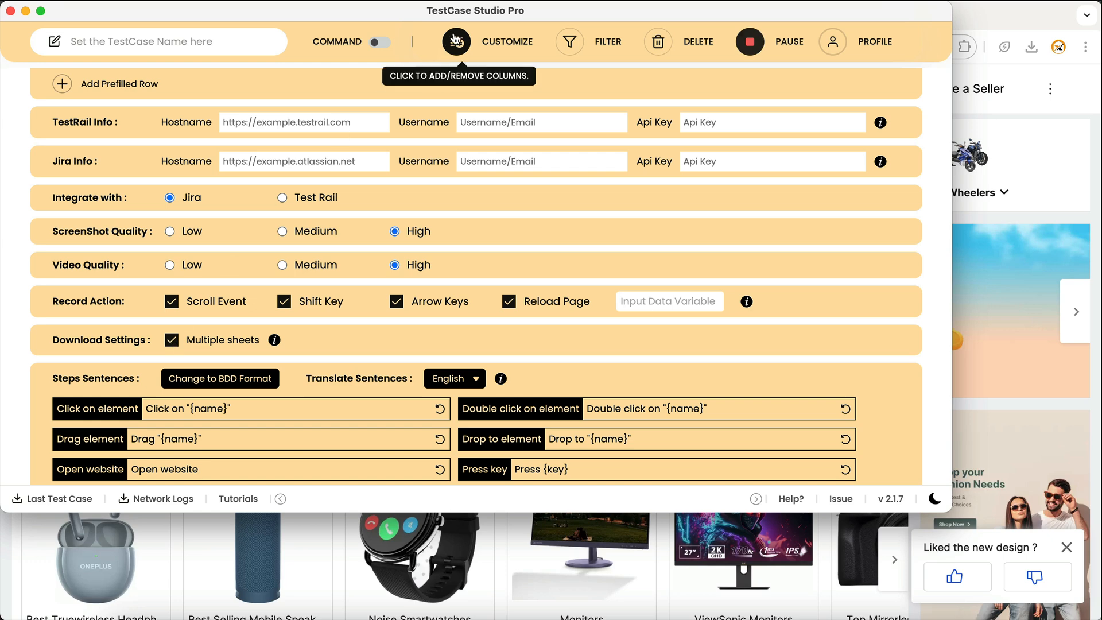
click(457, 43)
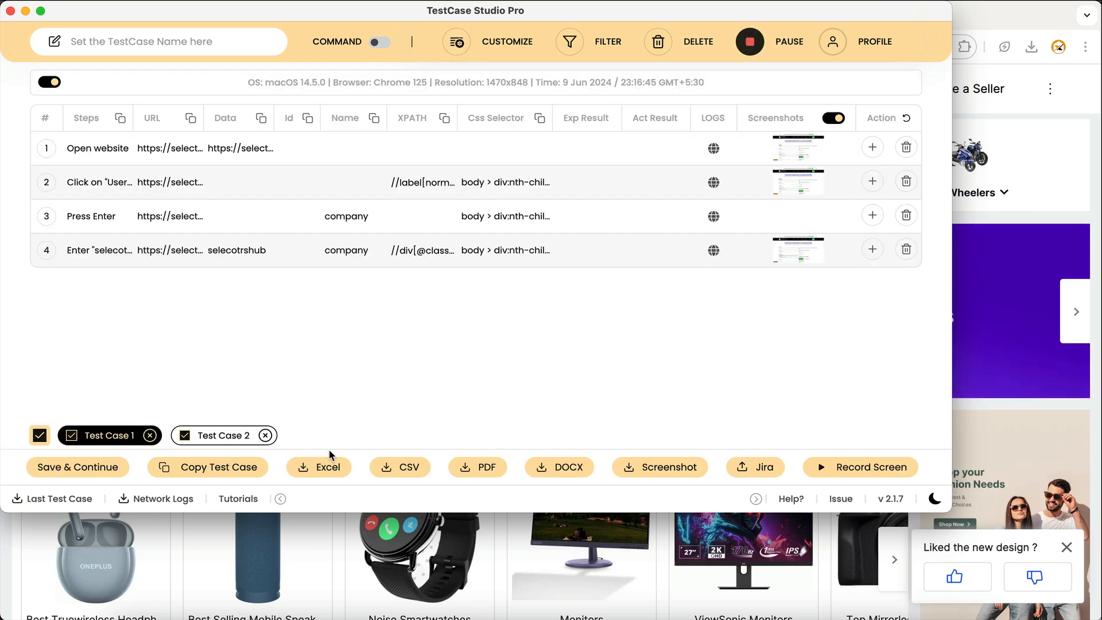
Export the test cases to Excel again and open the newest downloaded file in LibreOffice
click(330, 468)
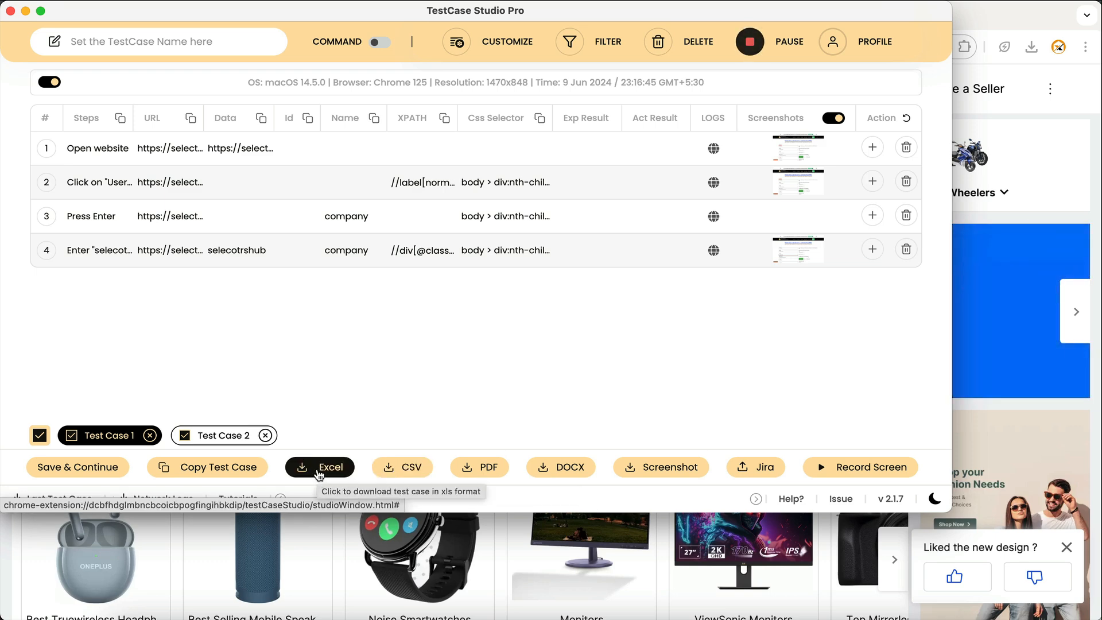
click(1065, 129)
click(1032, 48)
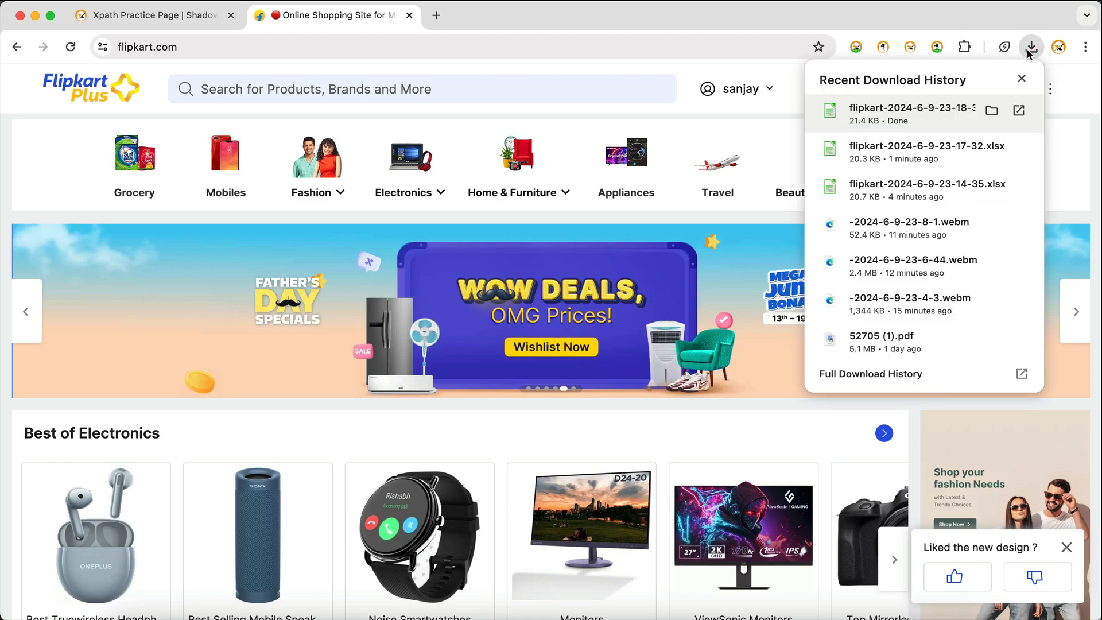
click(992, 110)
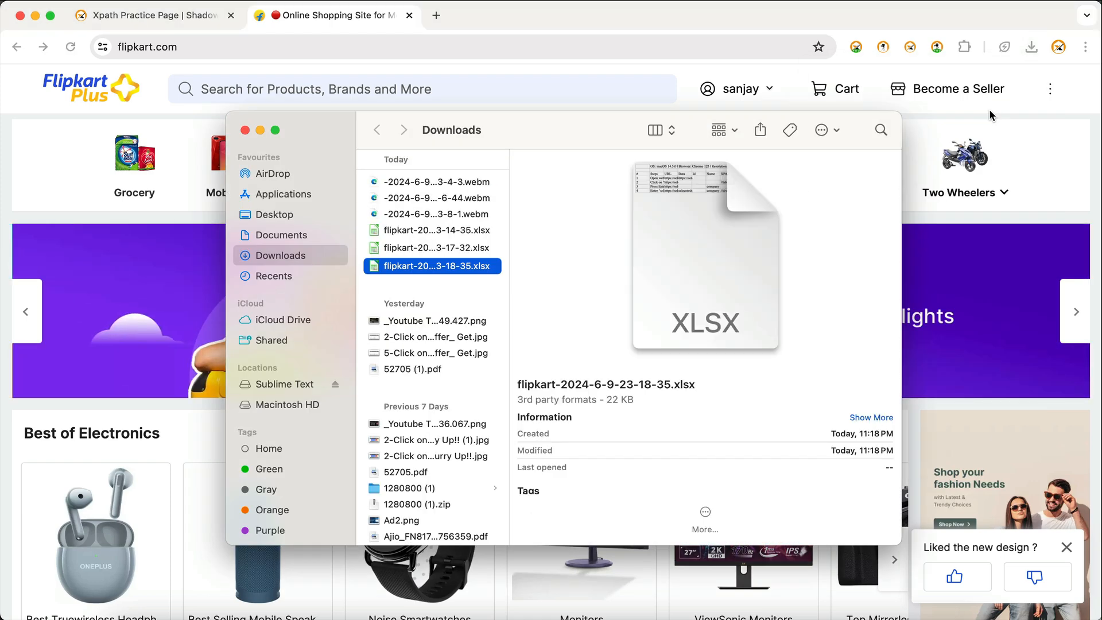
right_click(441, 272)
mouse_move(574, 291)
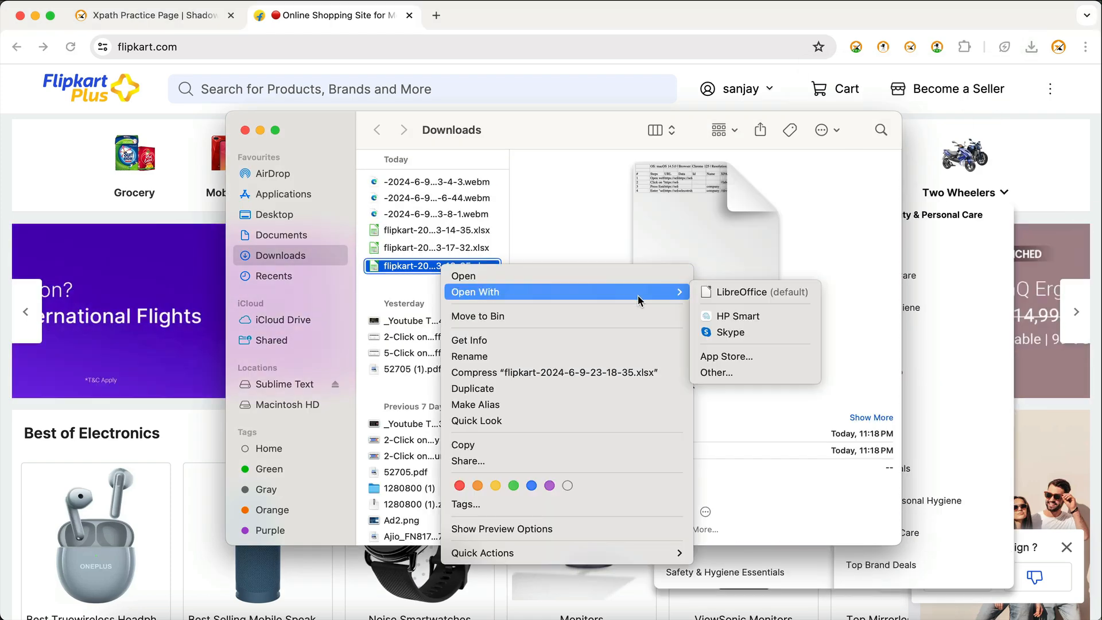
click(767, 296)
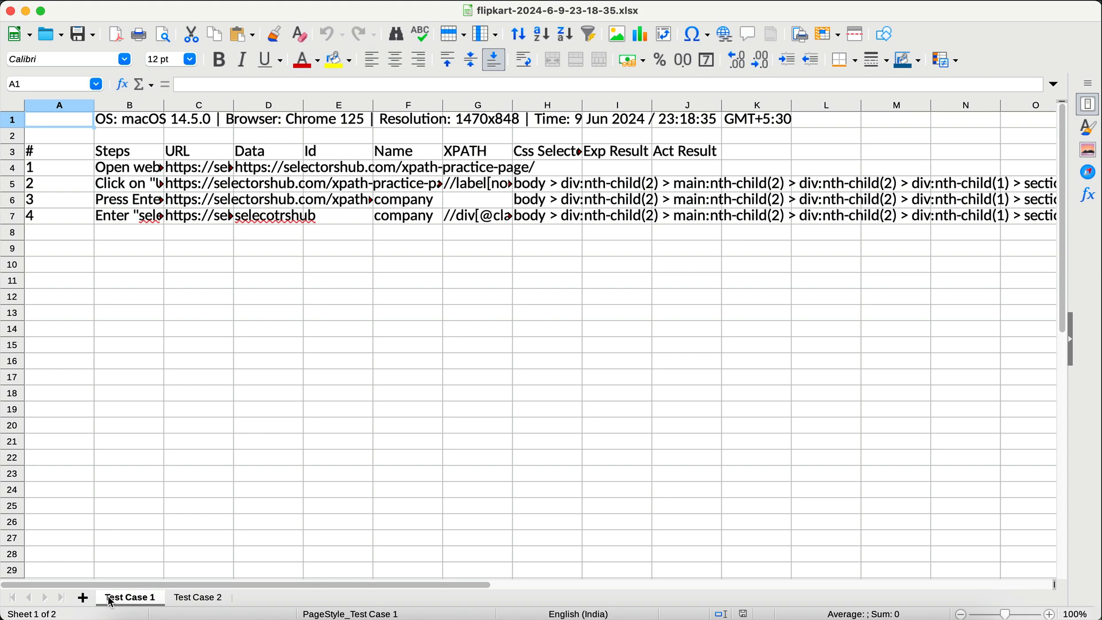
Check the Test Case 2 and Test Case 1 sheets in the workbook, and return to TestCase Studio Pro
click(191, 598)
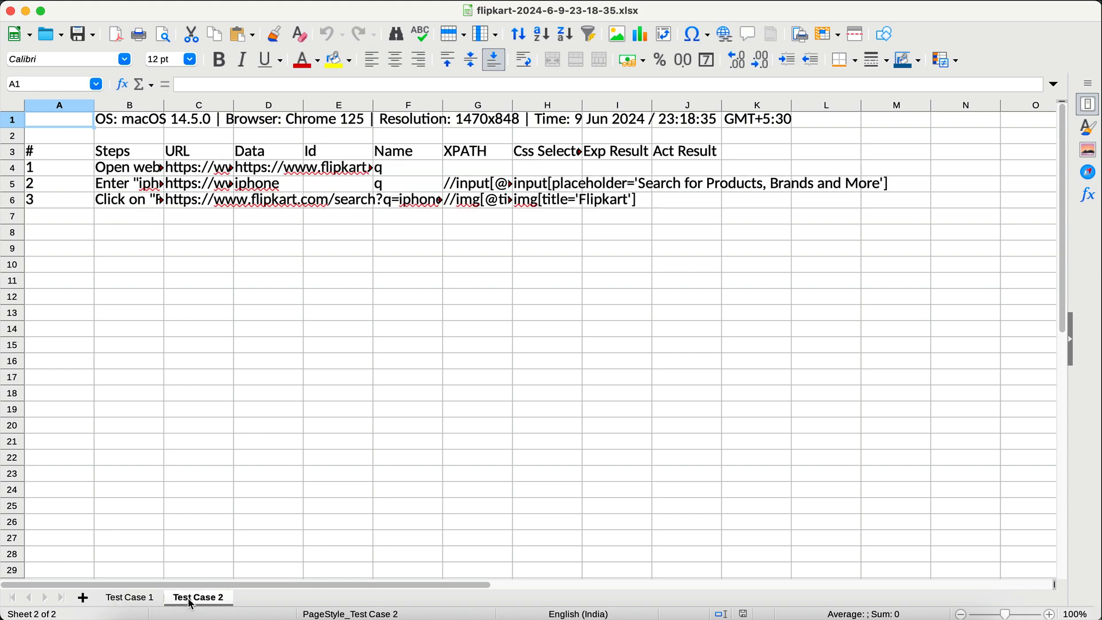
click(135, 602)
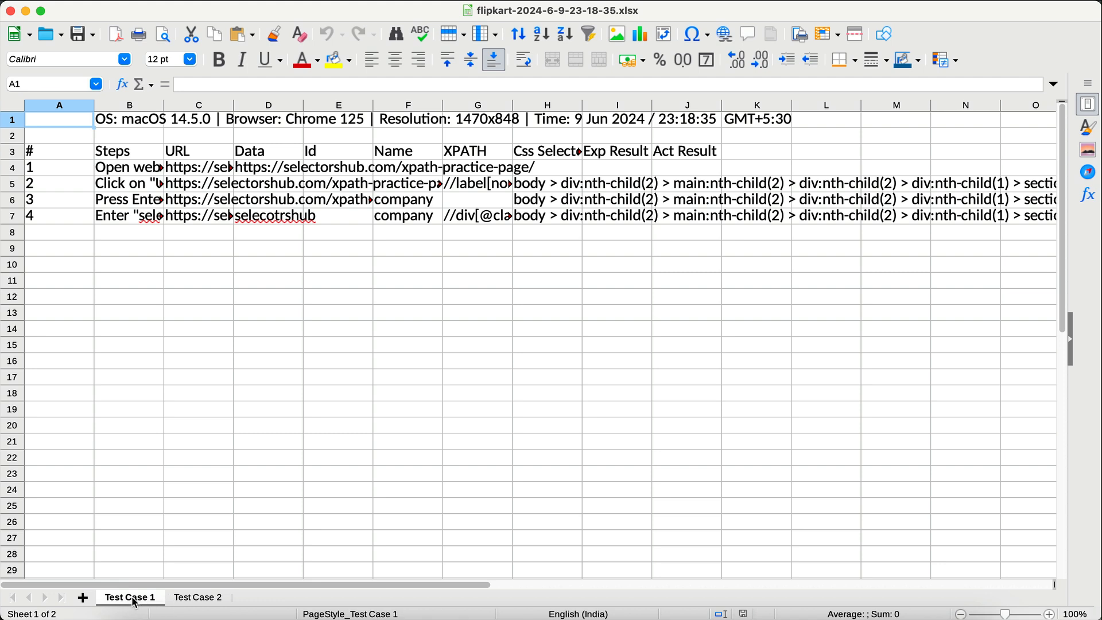
click(370, 614)
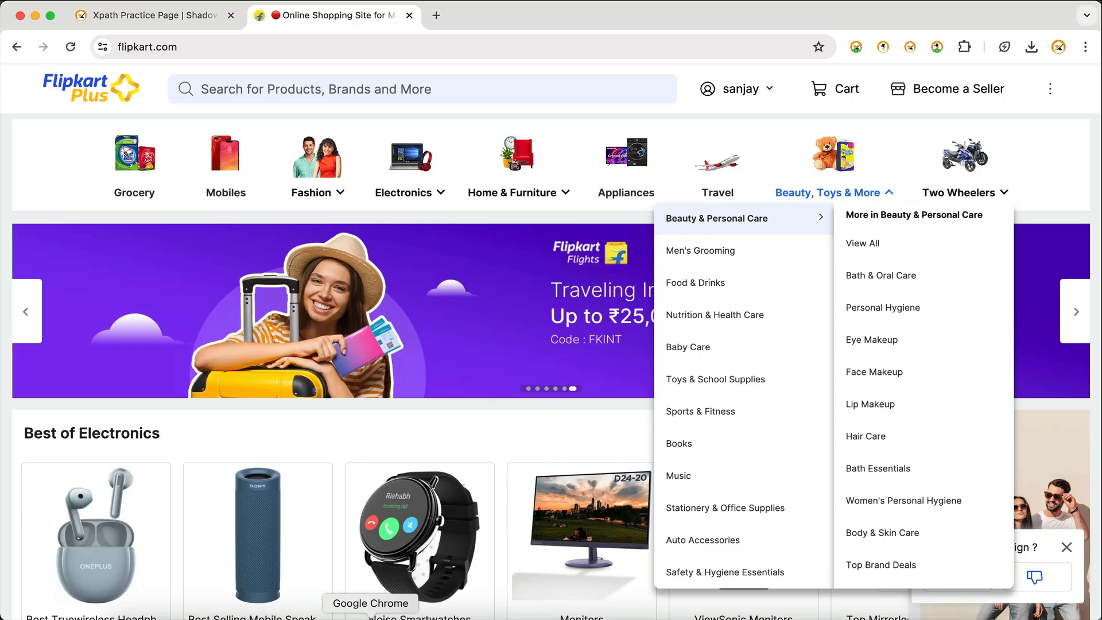
key(super+grave)
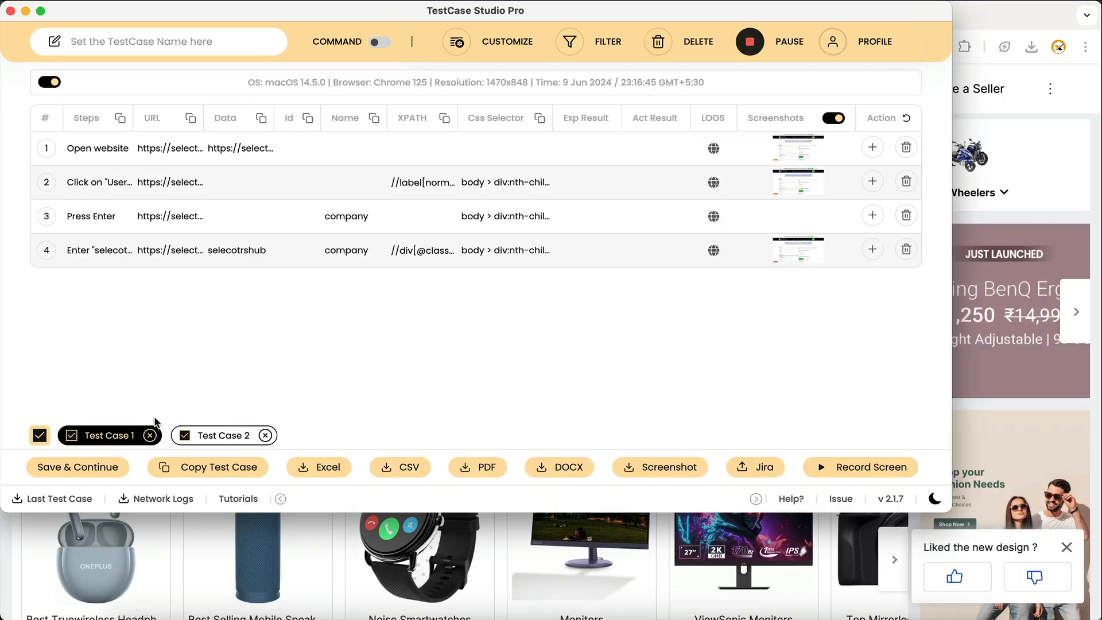
Rename Test Case 1 as Demo and Test Case 2 as Sheet Example
double_click(118, 435)
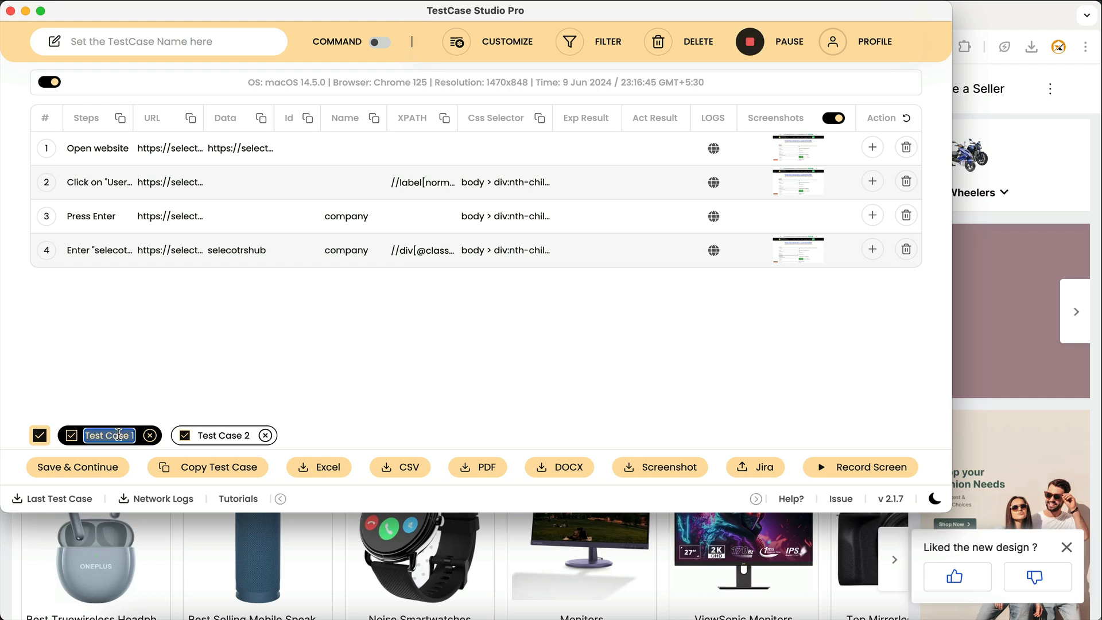
text(Demo)
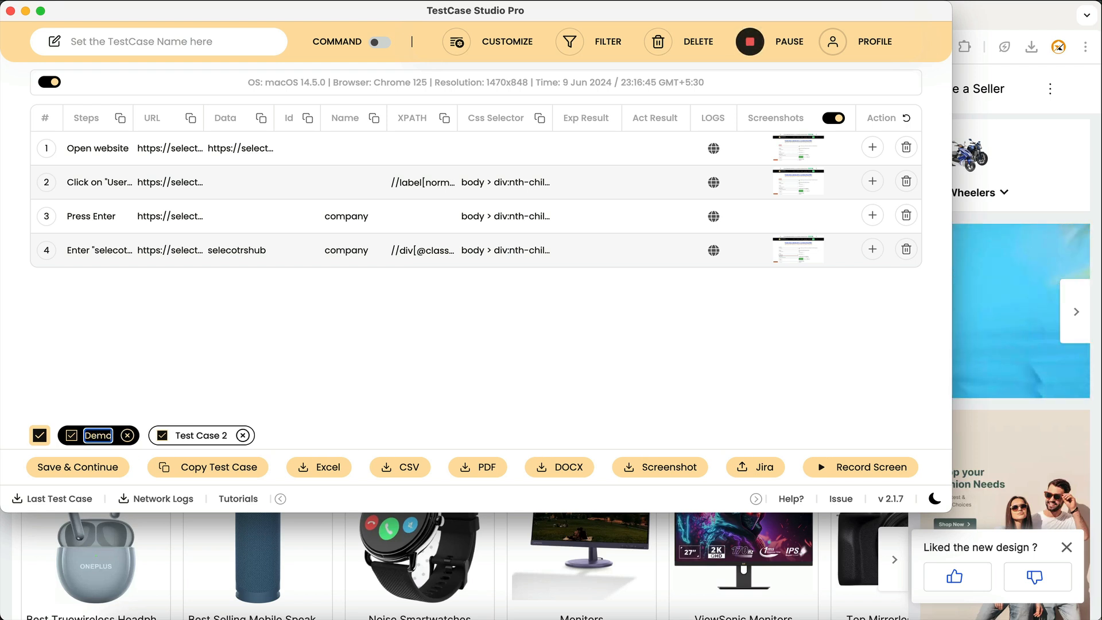
double_click(197, 434)
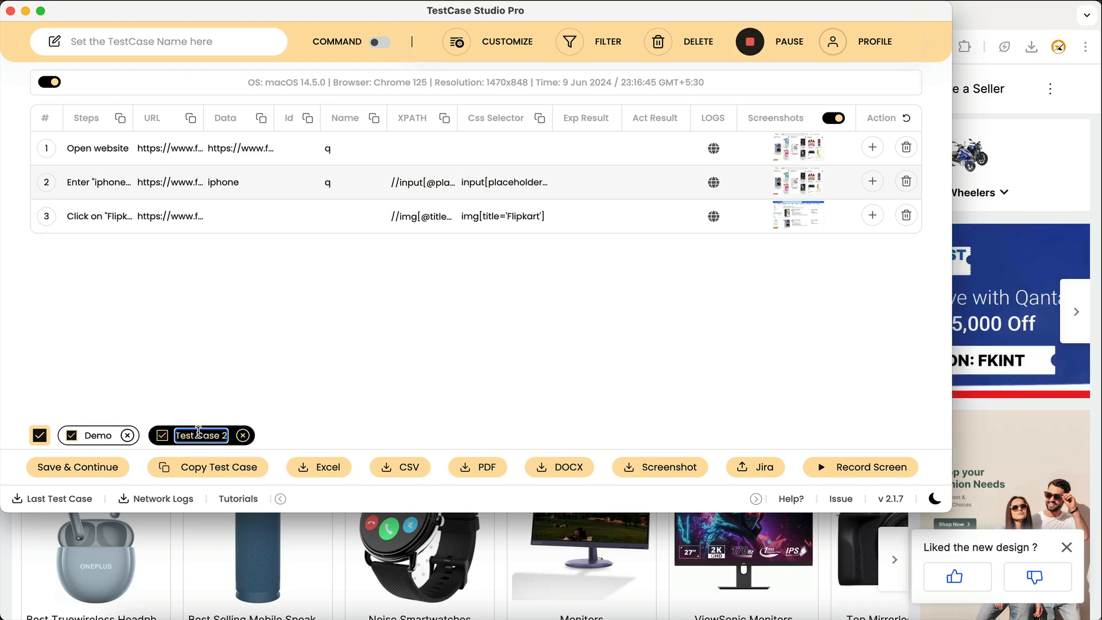
text(De)
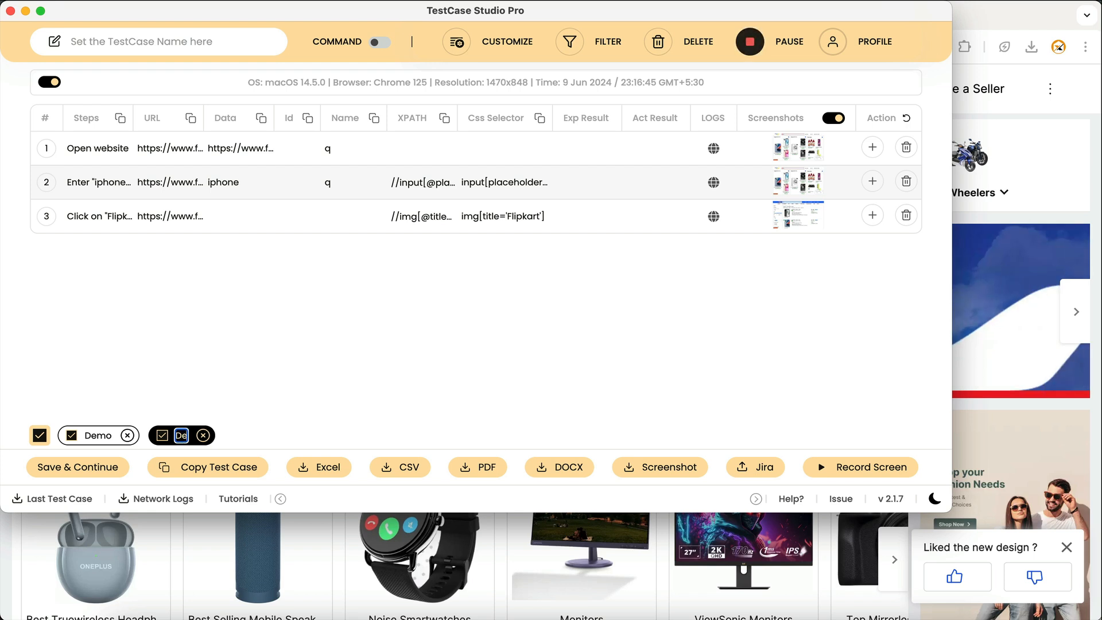
text(mo Sheet)
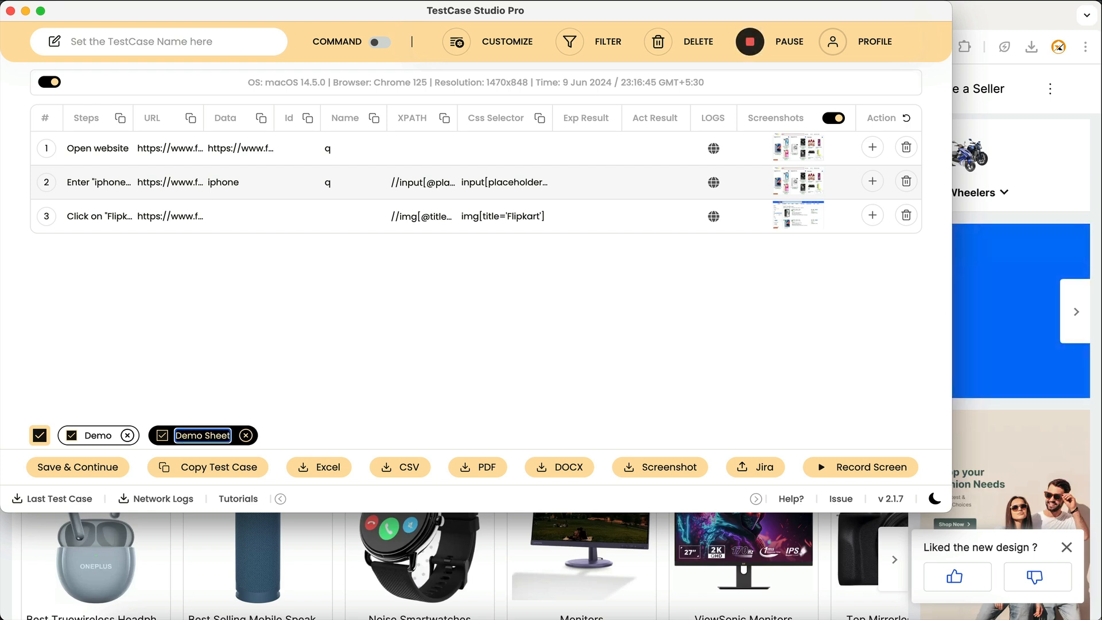
double_click(196, 439)
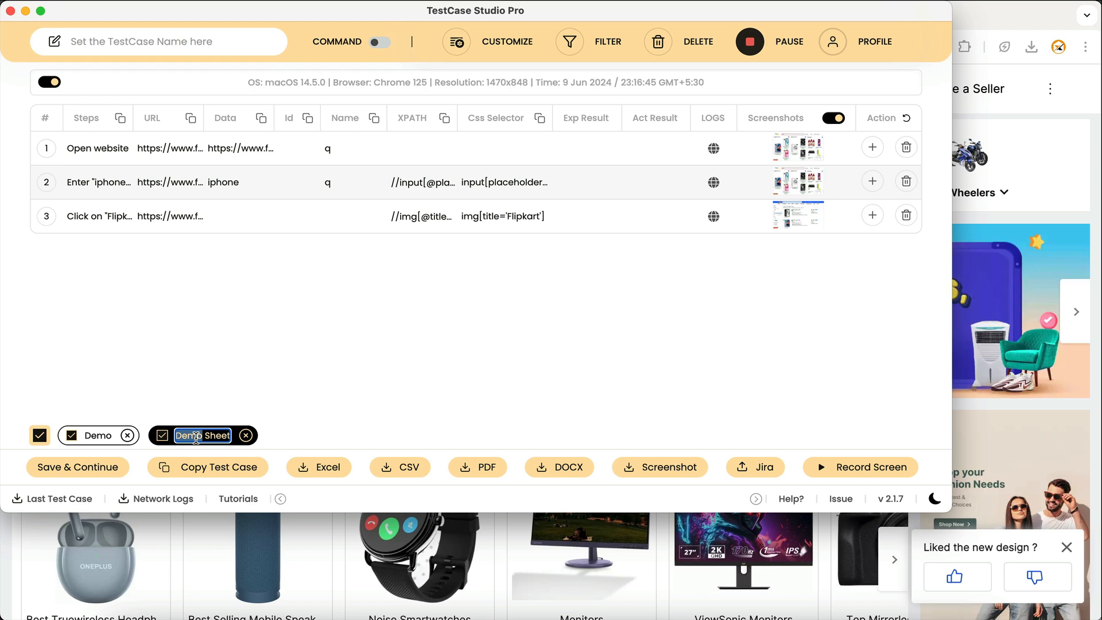
key(BackSpace)
text(Examp)
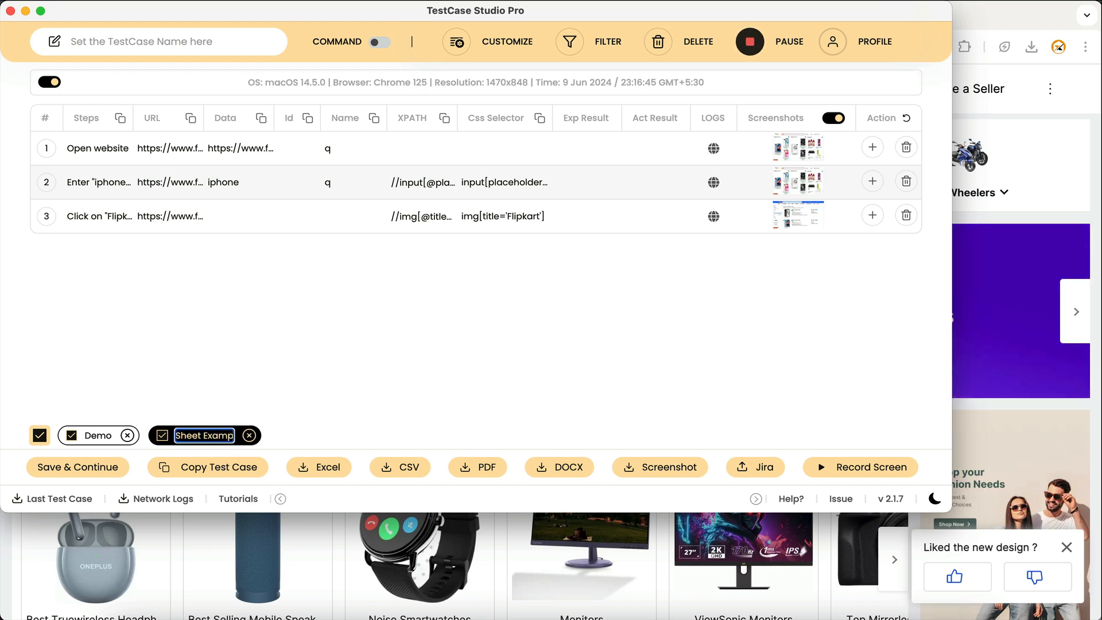
text(le)
key(Return)
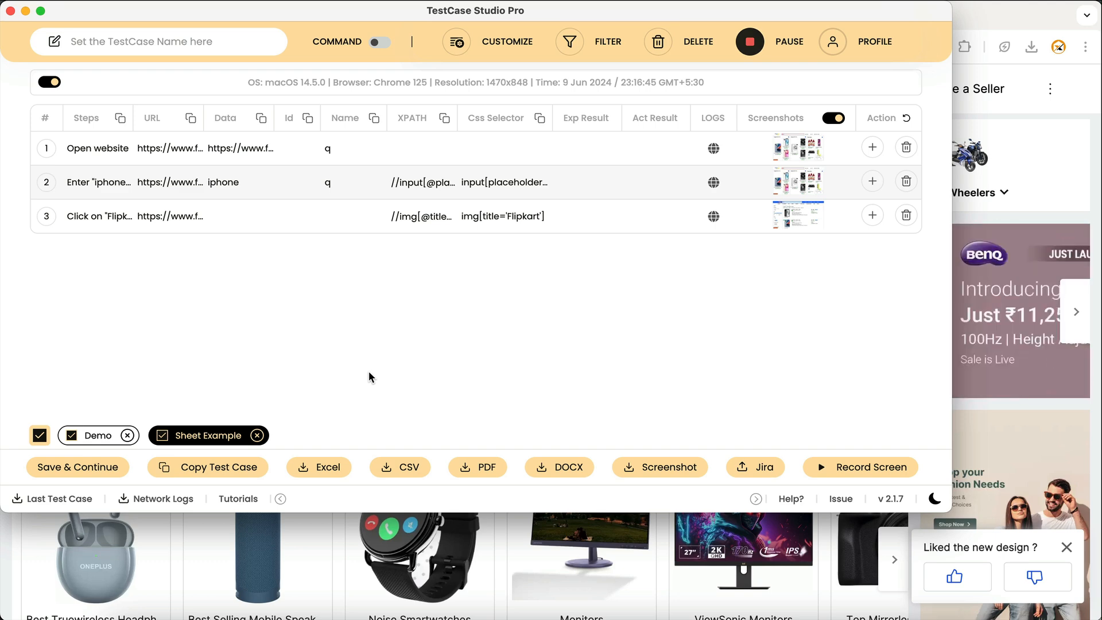
click(330, 470)
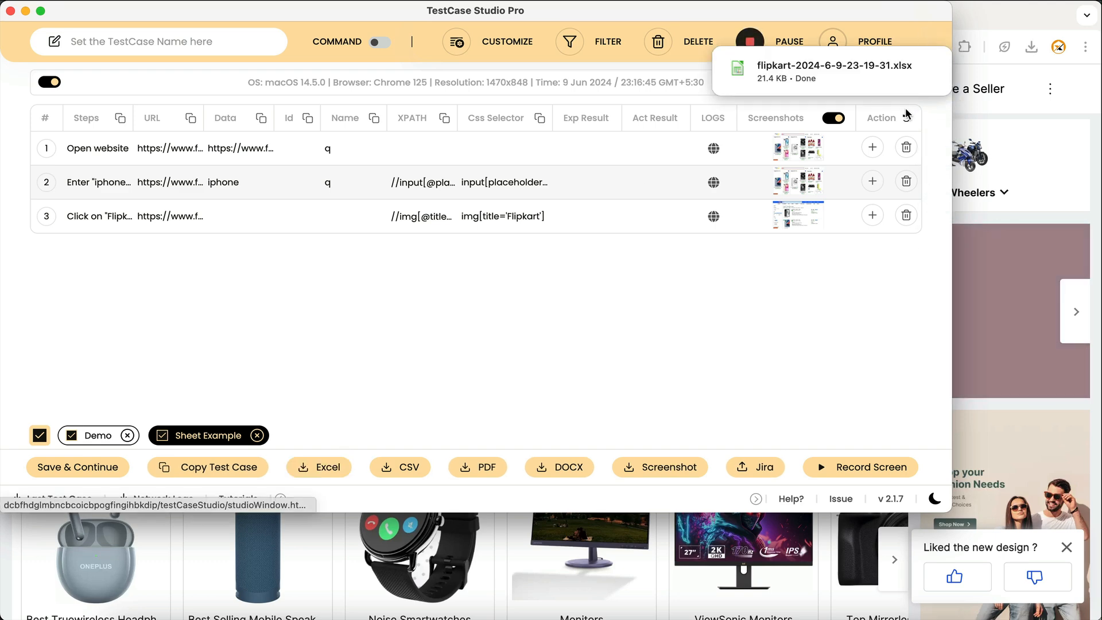
click(899, 67)
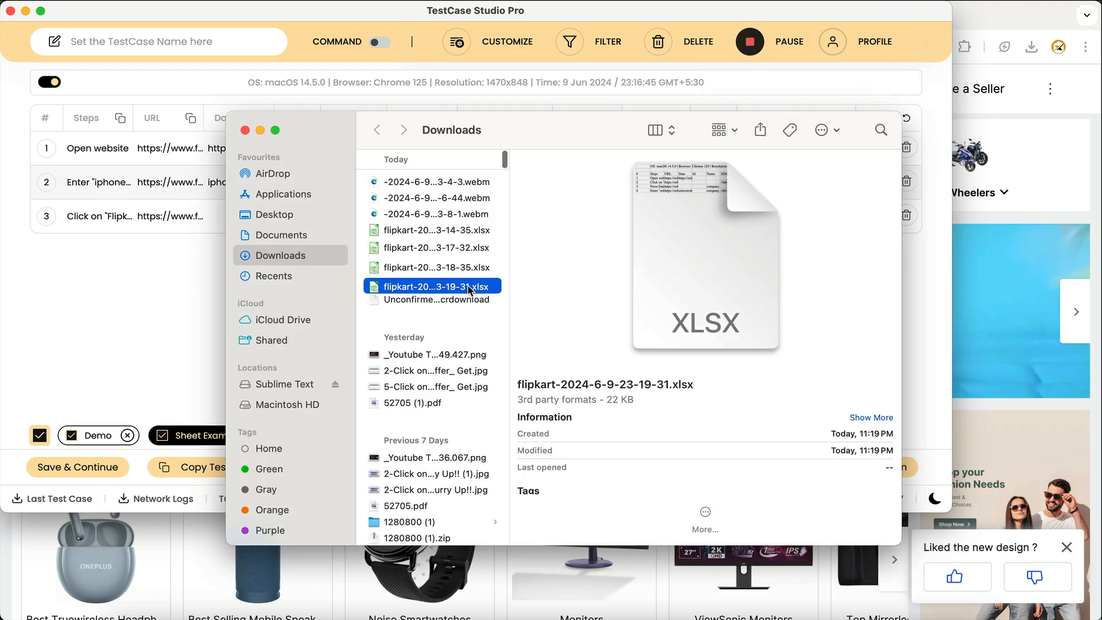
right_click(470, 287)
mouse_move(537, 310)
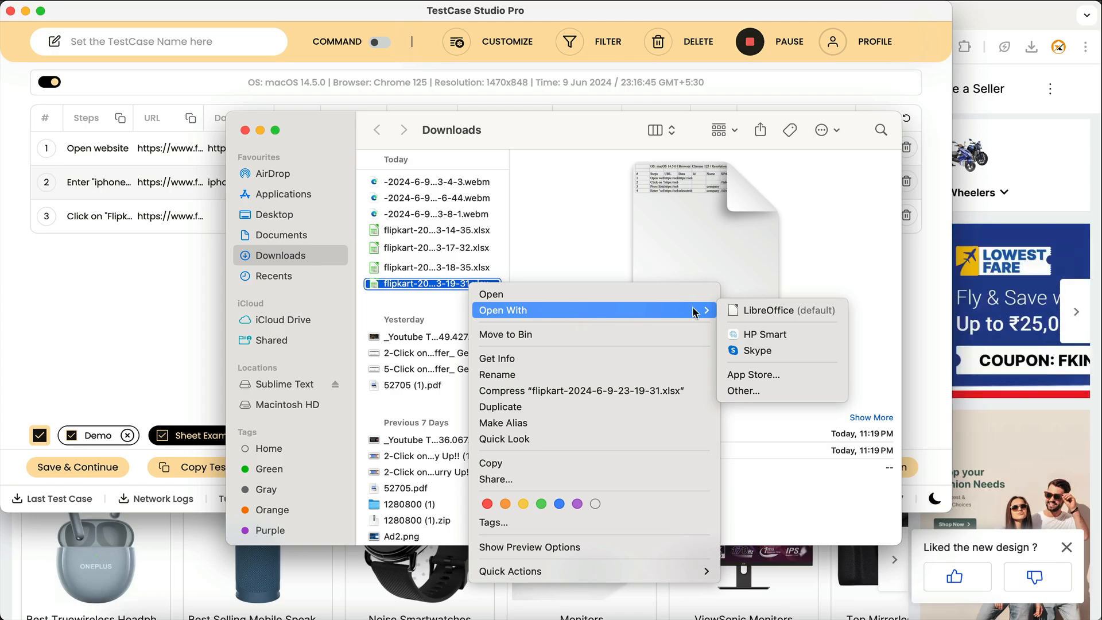
click(746, 310)
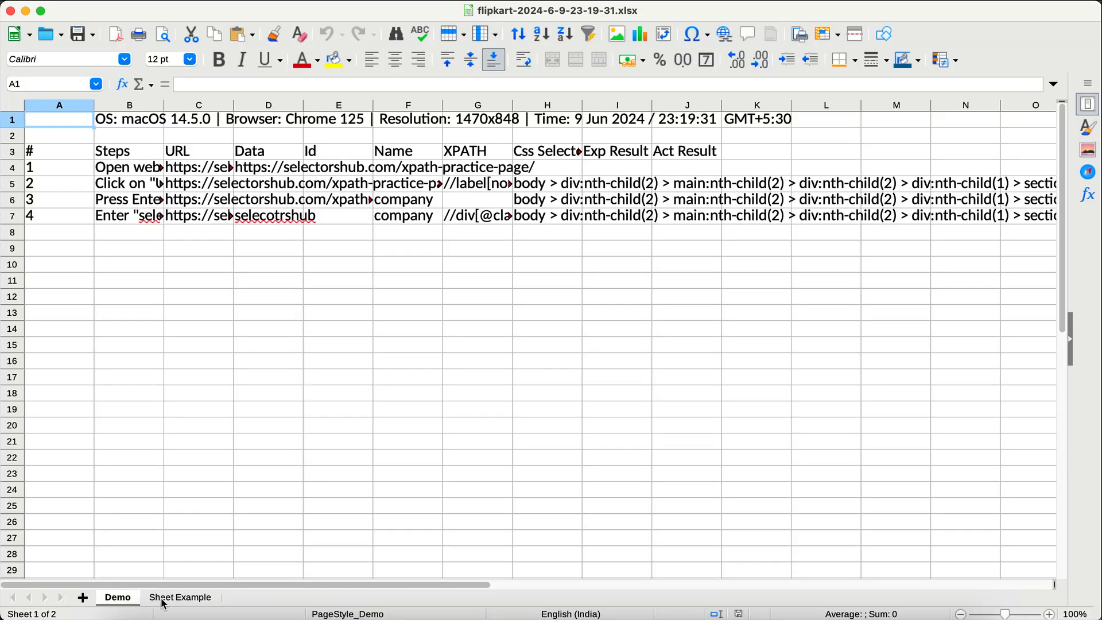
Check the Sheet Example and Demo sheets in the workbook, and return to TestCase Studio Pro
click(166, 604)
click(101, 600)
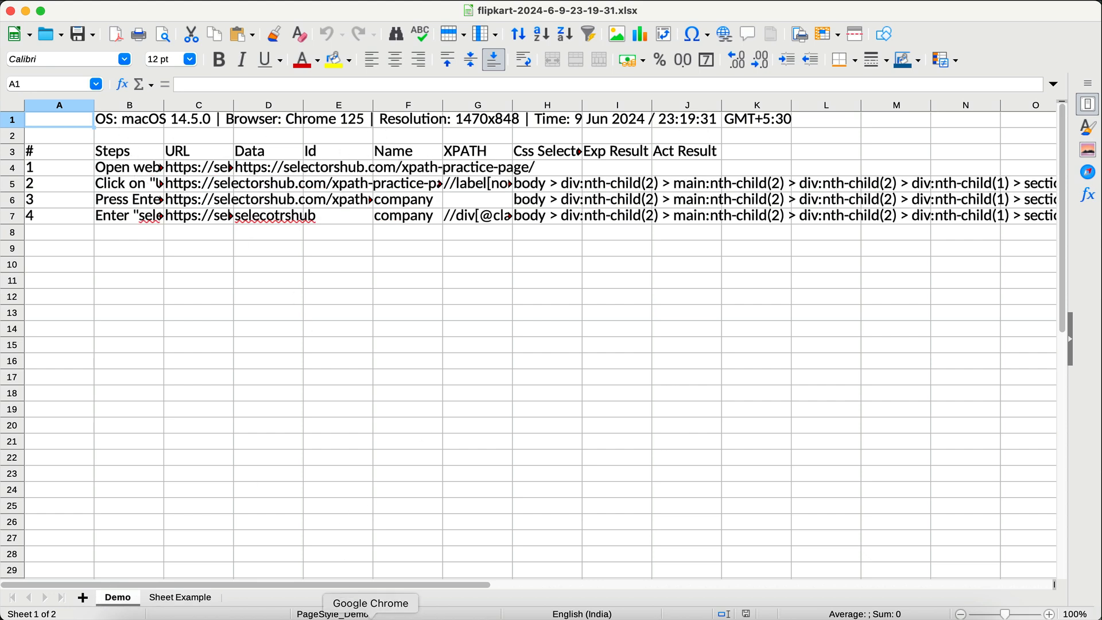
click(371, 611)
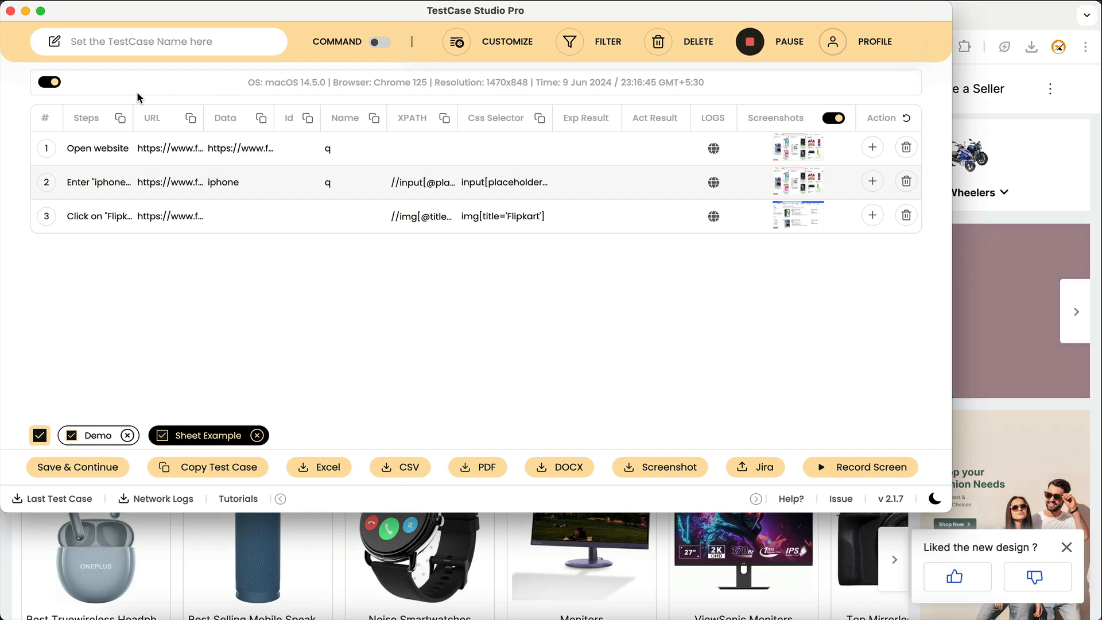
click(50, 81)
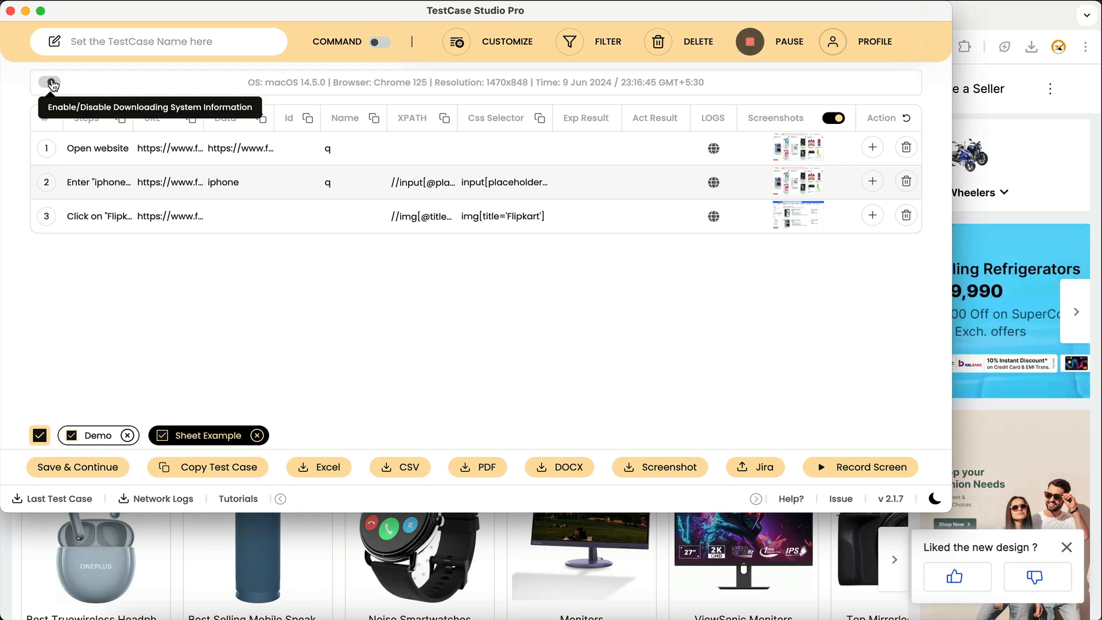
click(316, 473)
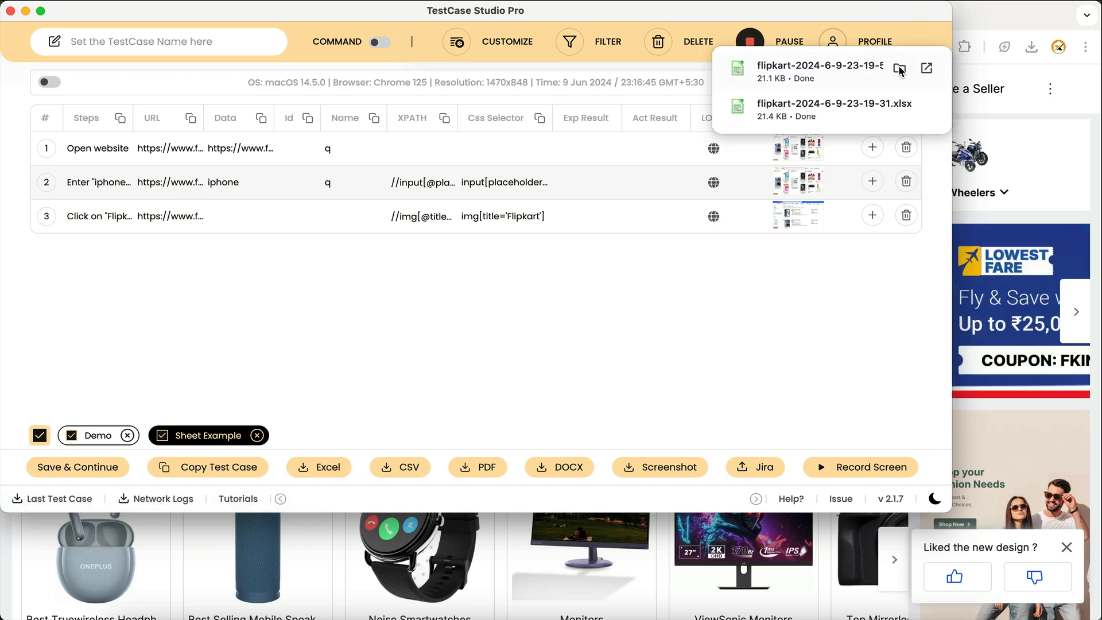
click(899, 68)
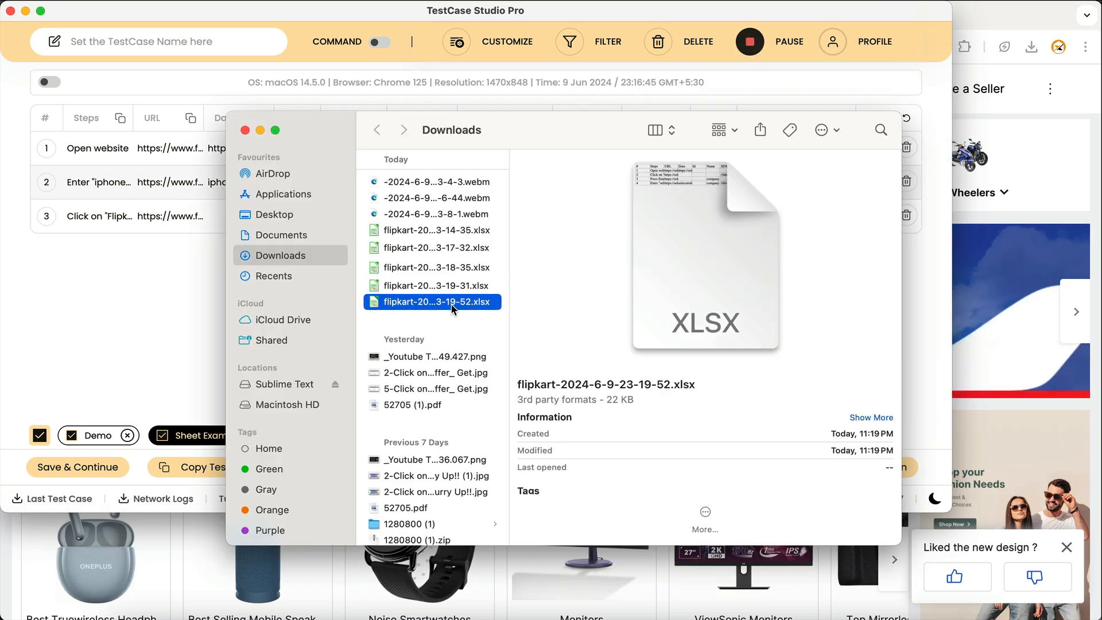
right_click(452, 306)
mouse_move(552, 328)
click(760, 329)
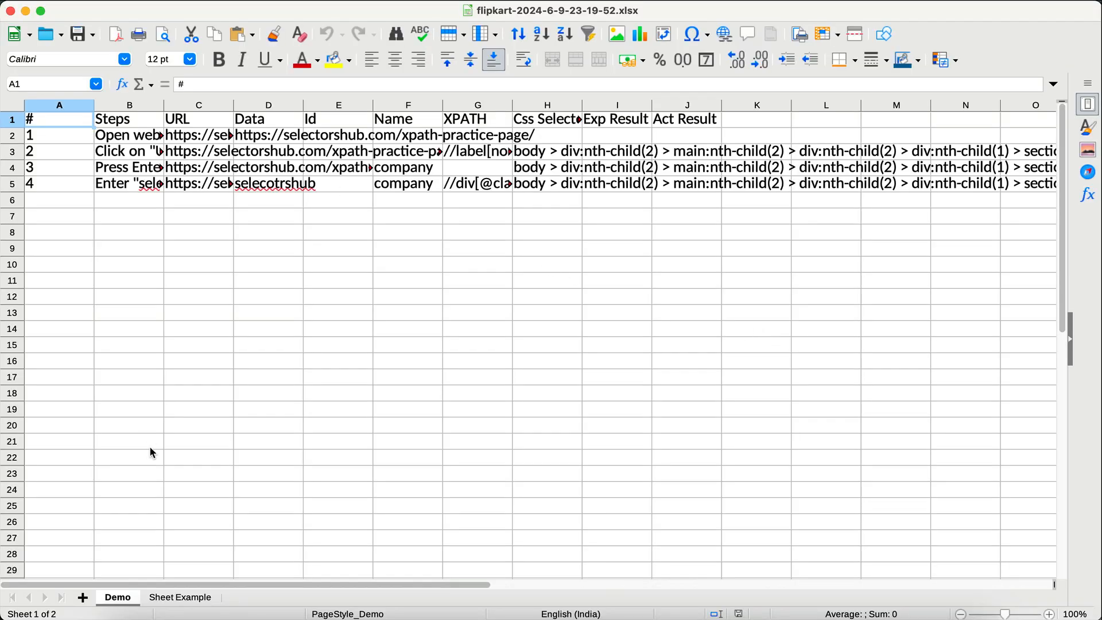
click(177, 597)
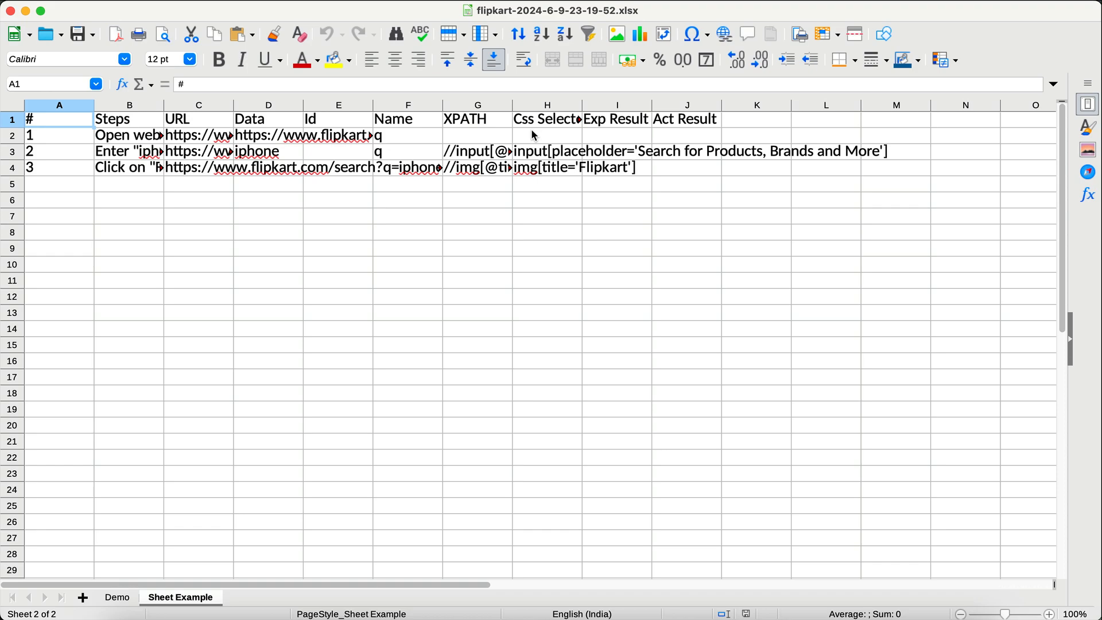
Switch back to TestCase Studio Pro, export the test cases to CSV, and open the file in LibreOffice with the default import settings
click(370, 614)
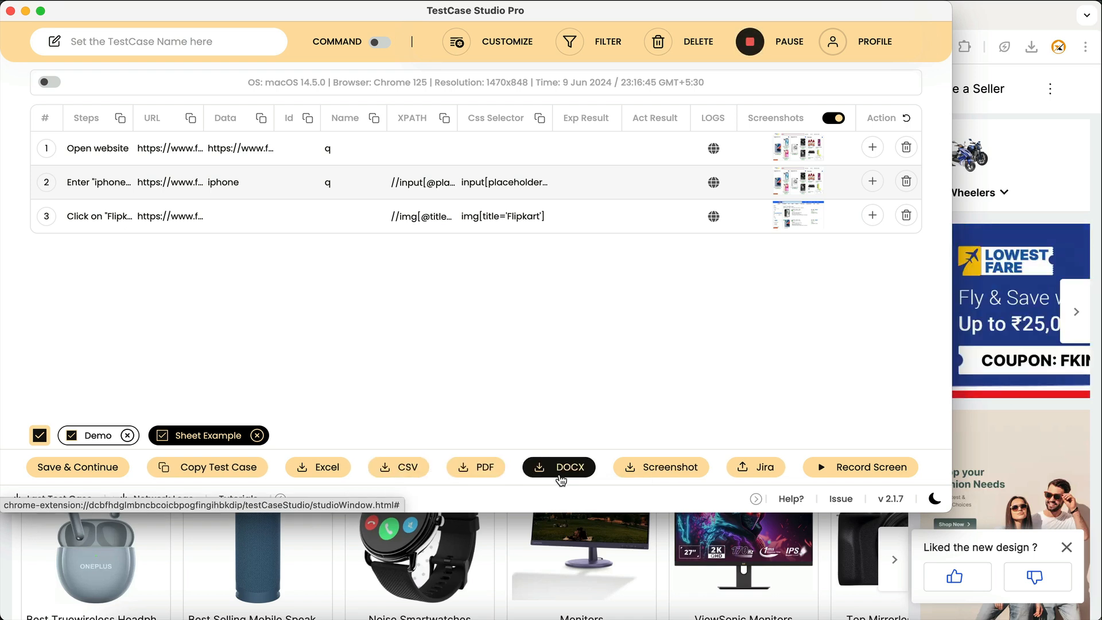
click(418, 467)
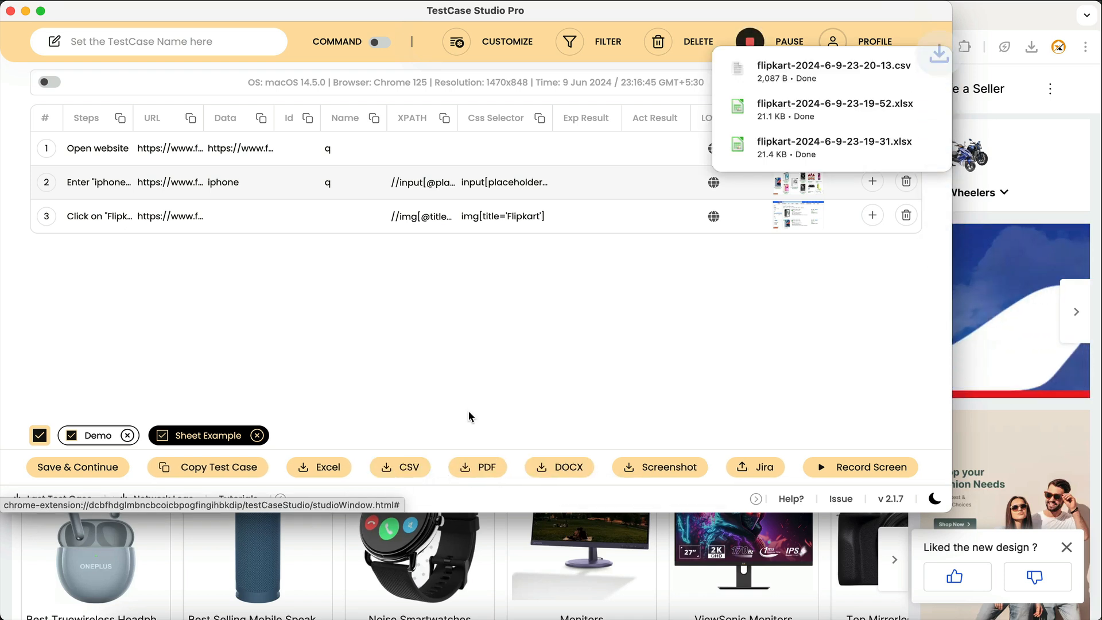
click(900, 68)
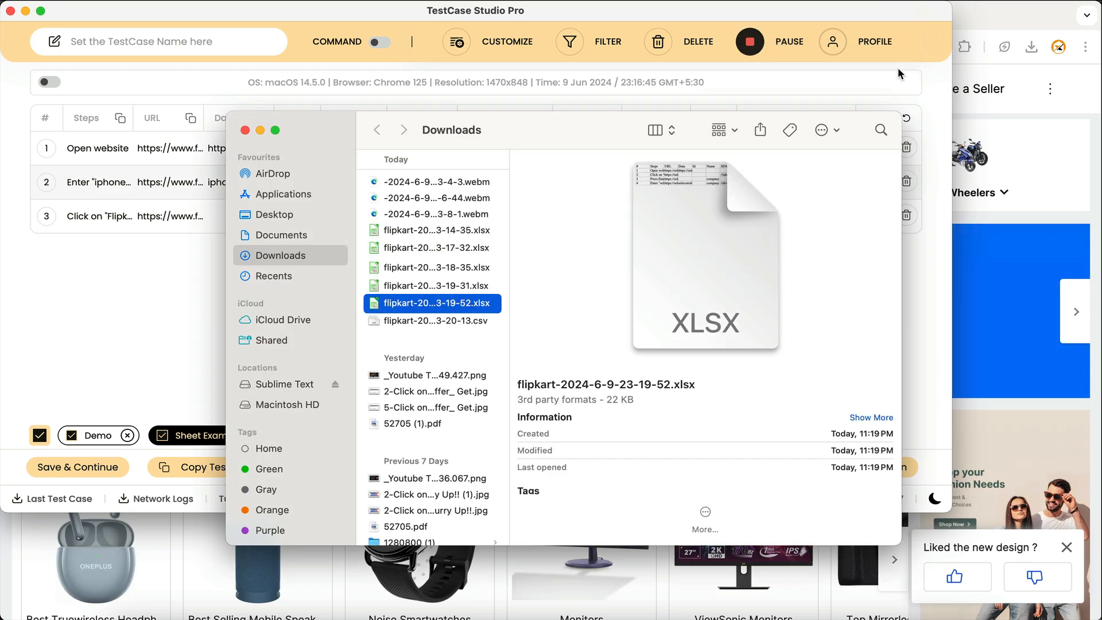
right_click(474, 325)
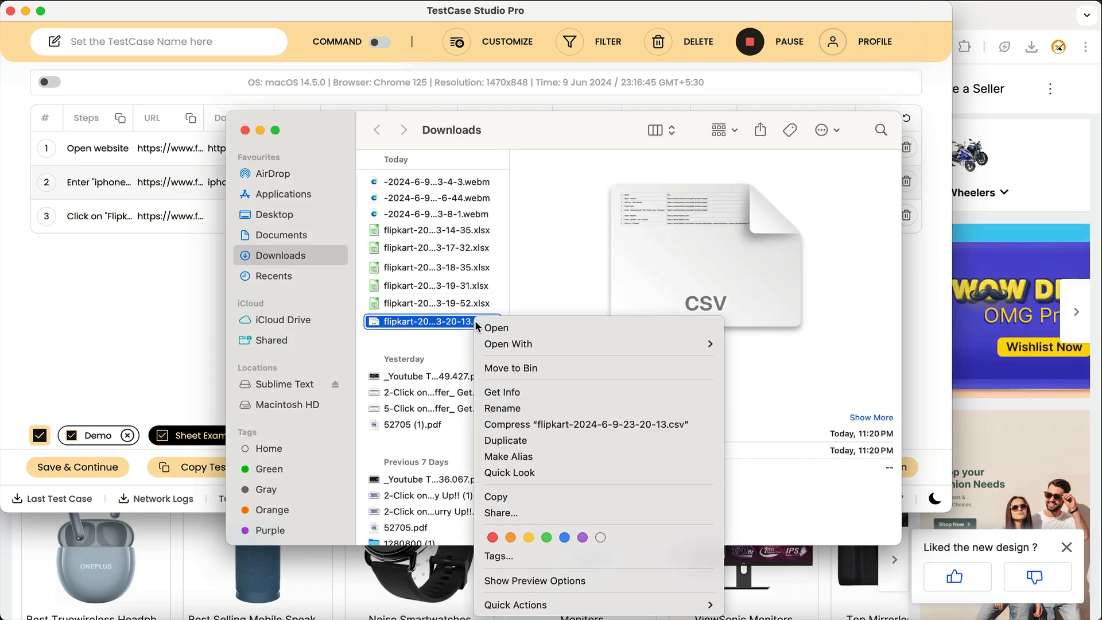
mouse_move(640, 343)
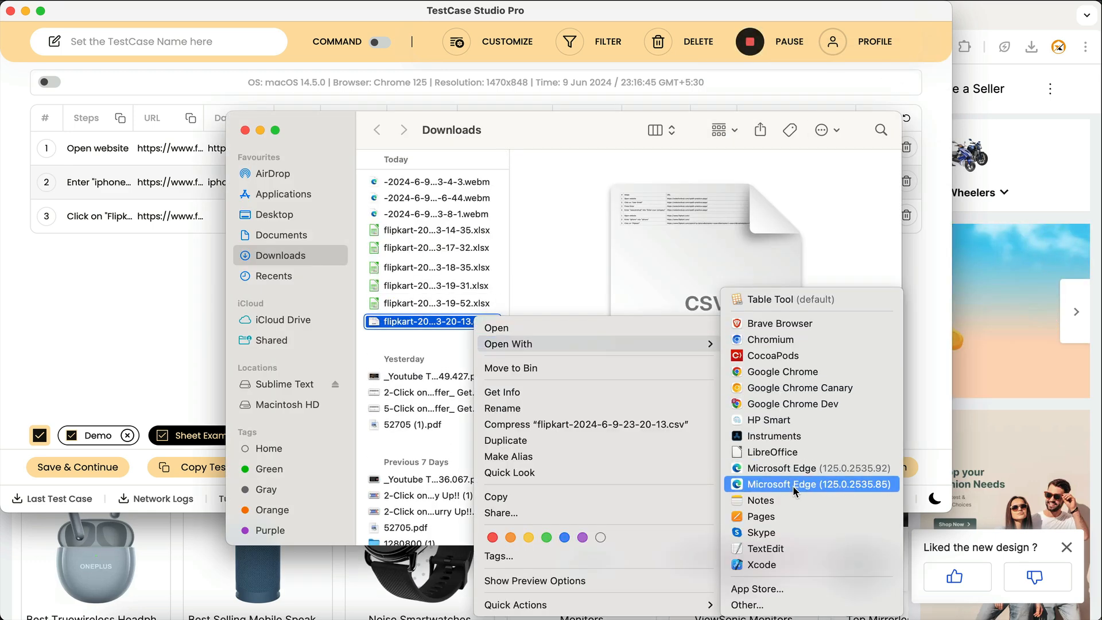
click(776, 452)
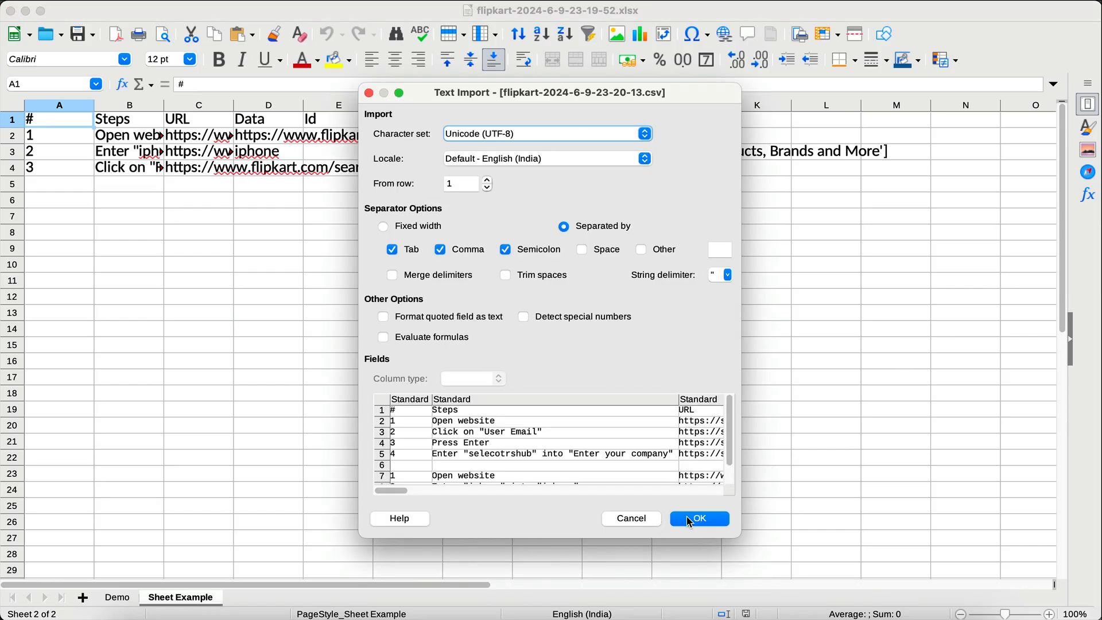
click(690, 519)
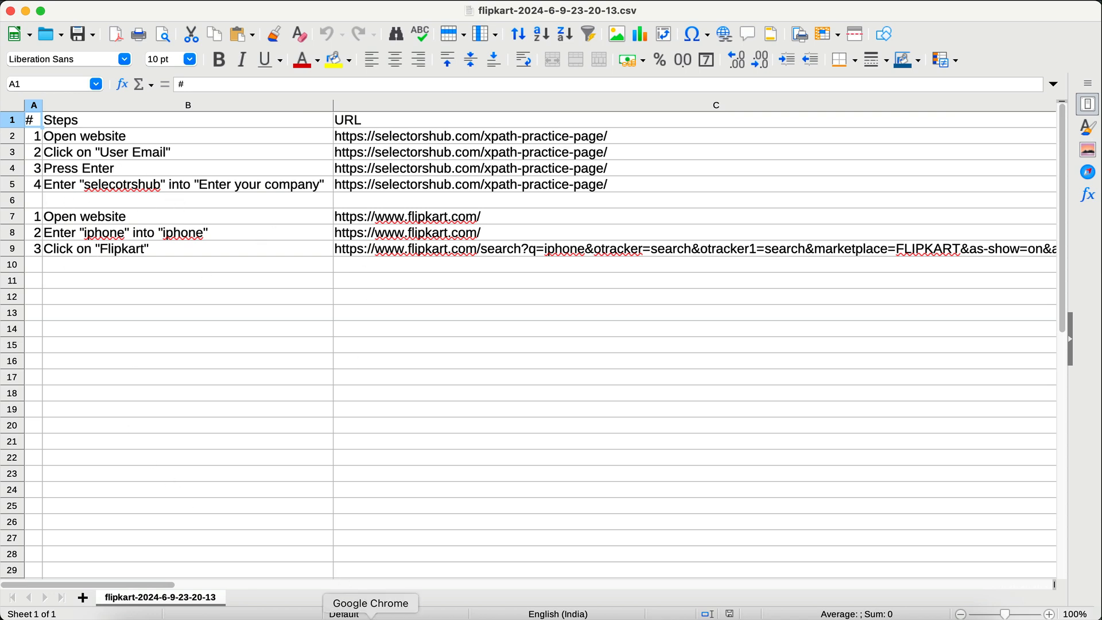
Return to TestCase Studio Pro and review the customization options, including columns, prefilled rows, record actions, download settings and step sentences
click(371, 617)
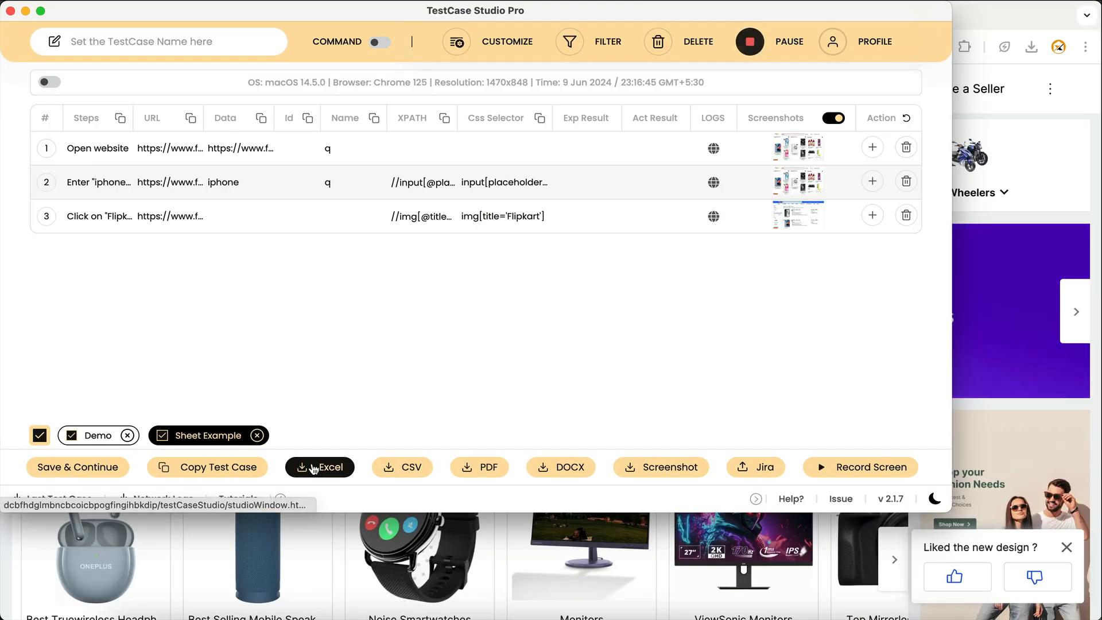
click(456, 41)
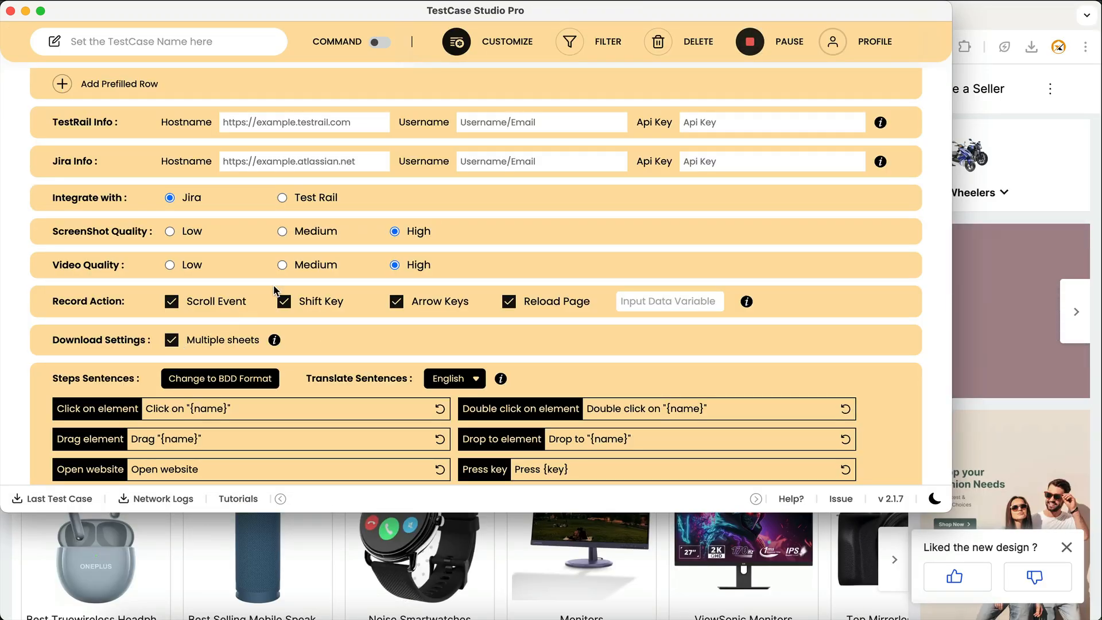
click(496, 56)
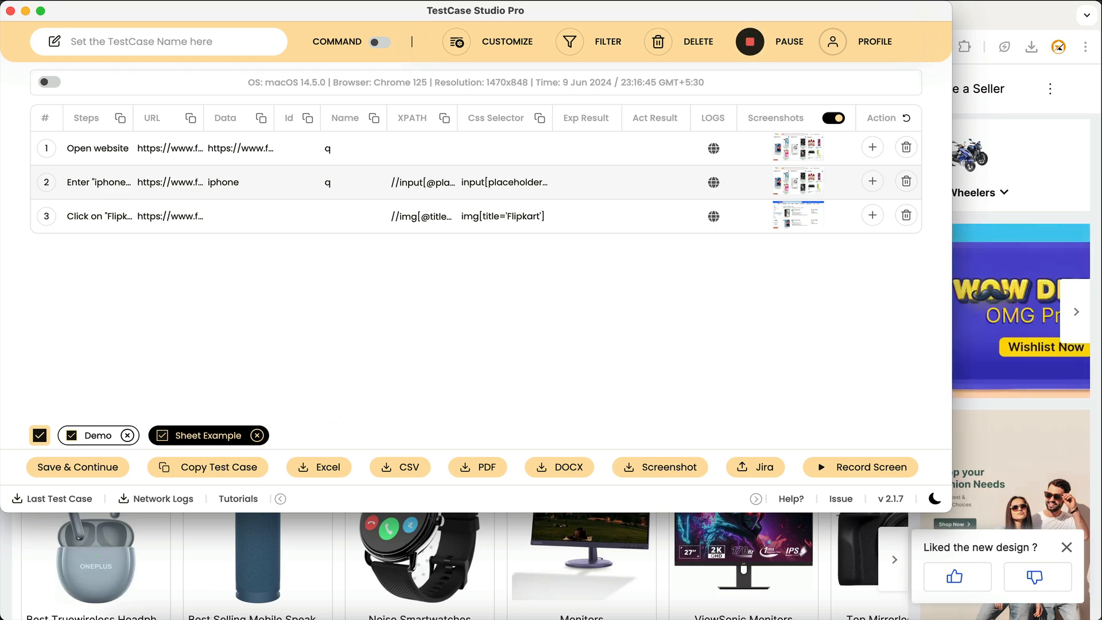
click(496, 51)
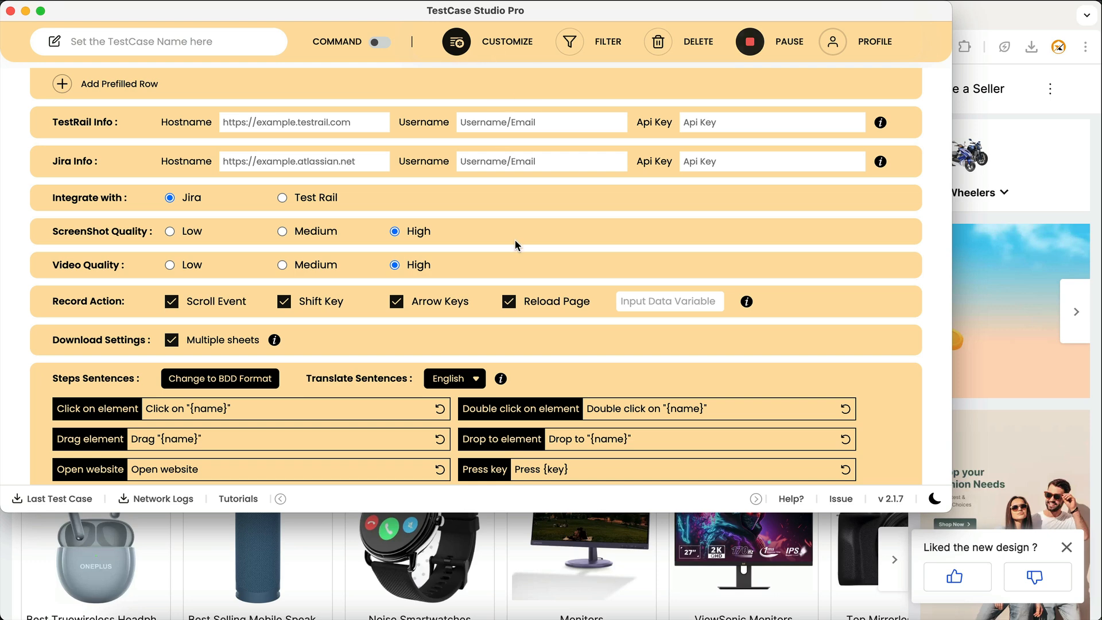
scroll(515, 245, down, 3)
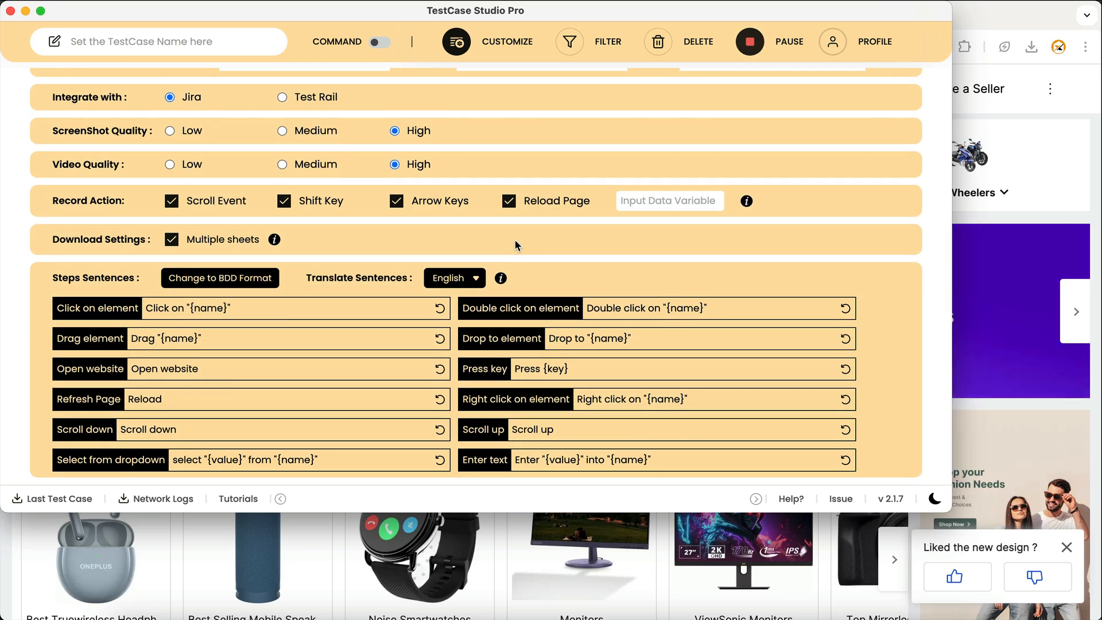
scroll(514, 239, up, 5)
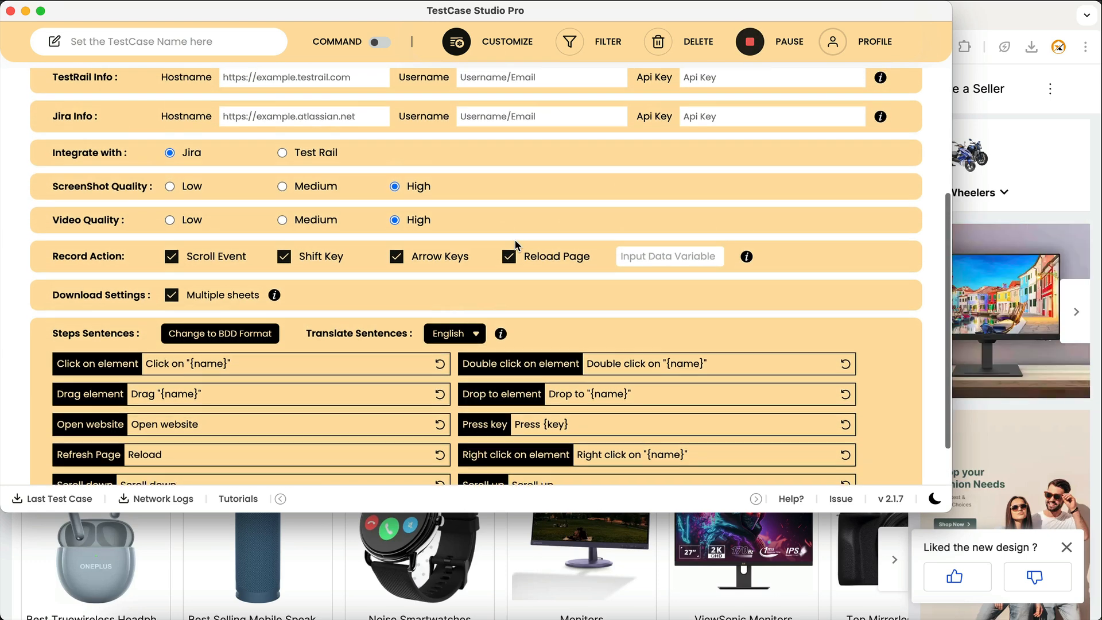
scroll(442, 320, down, 3)
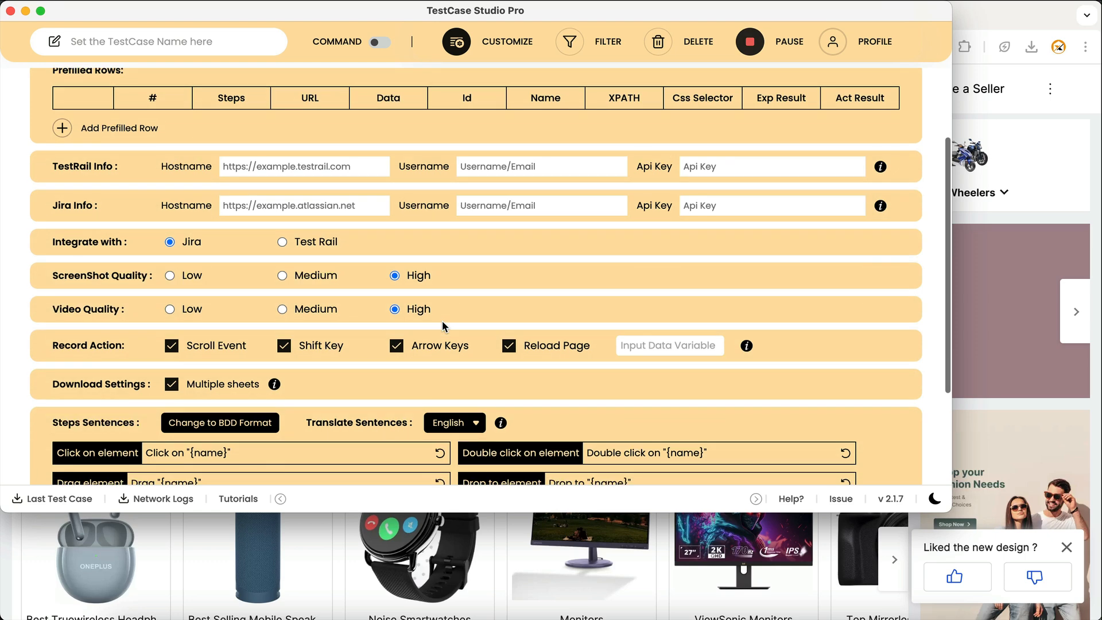
scroll(442, 320, down, 4)
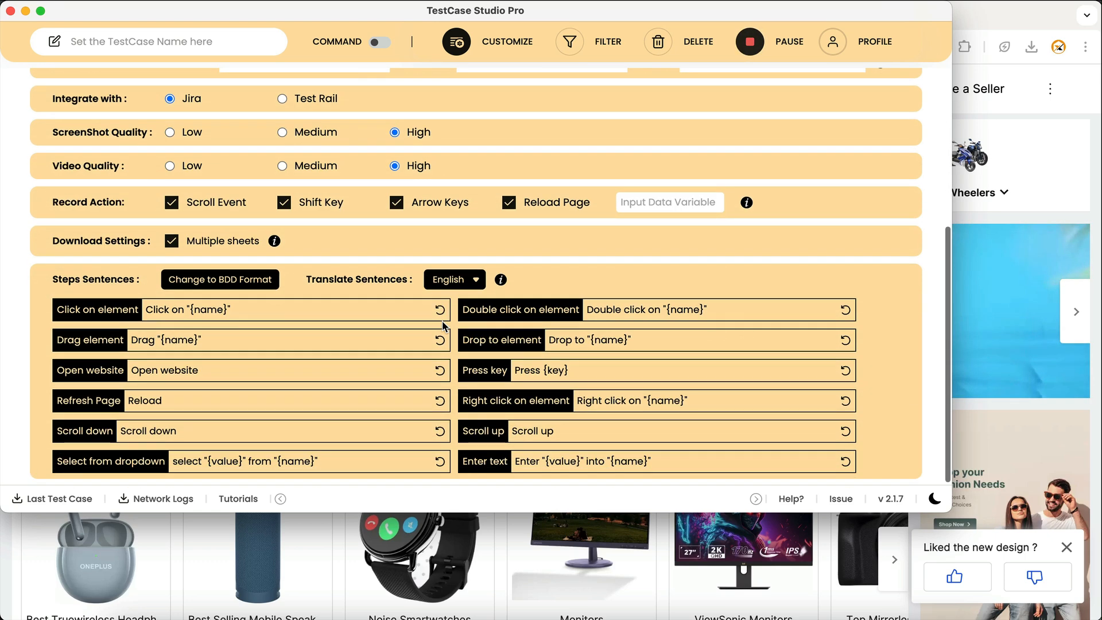
scroll(371, 144, up, 5)
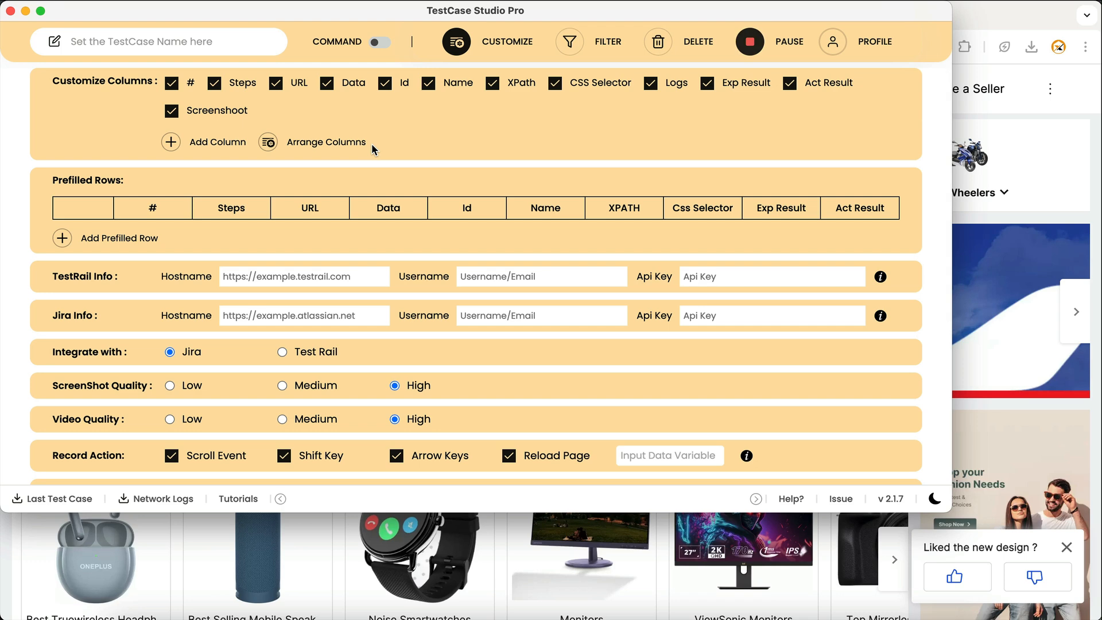
scroll(371, 267, down, 4)
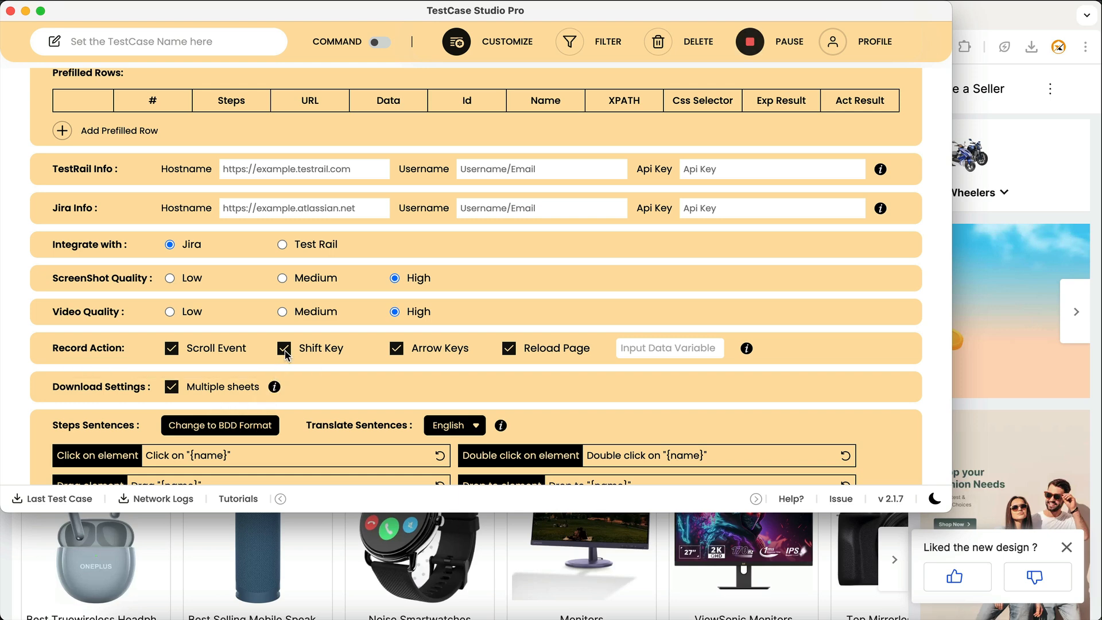
scroll(867, 150, up, 3)
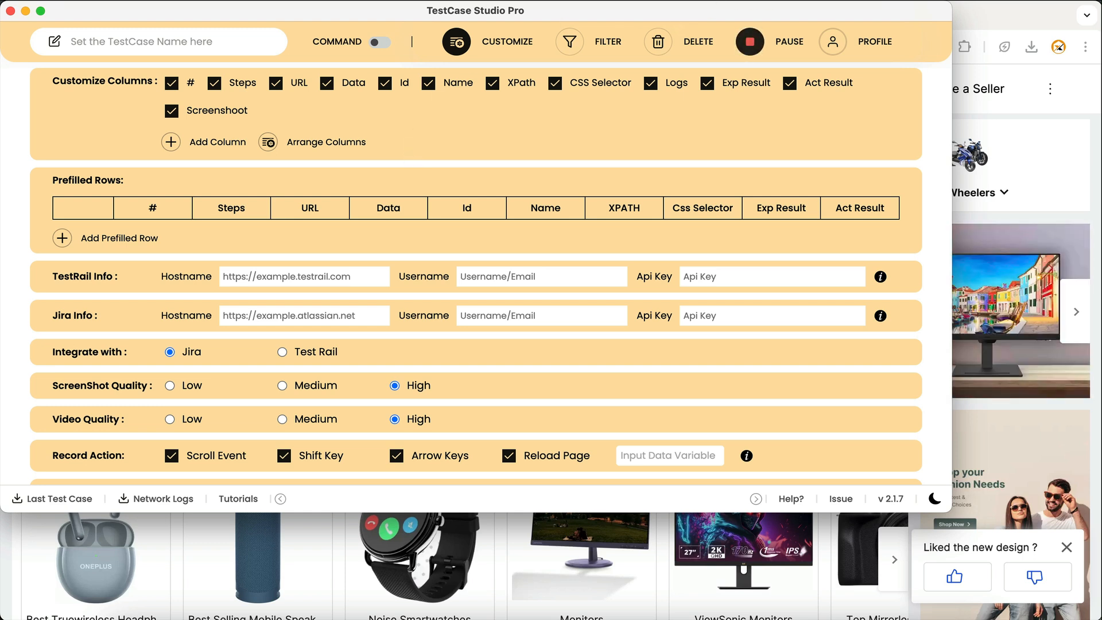
click(741, 7)
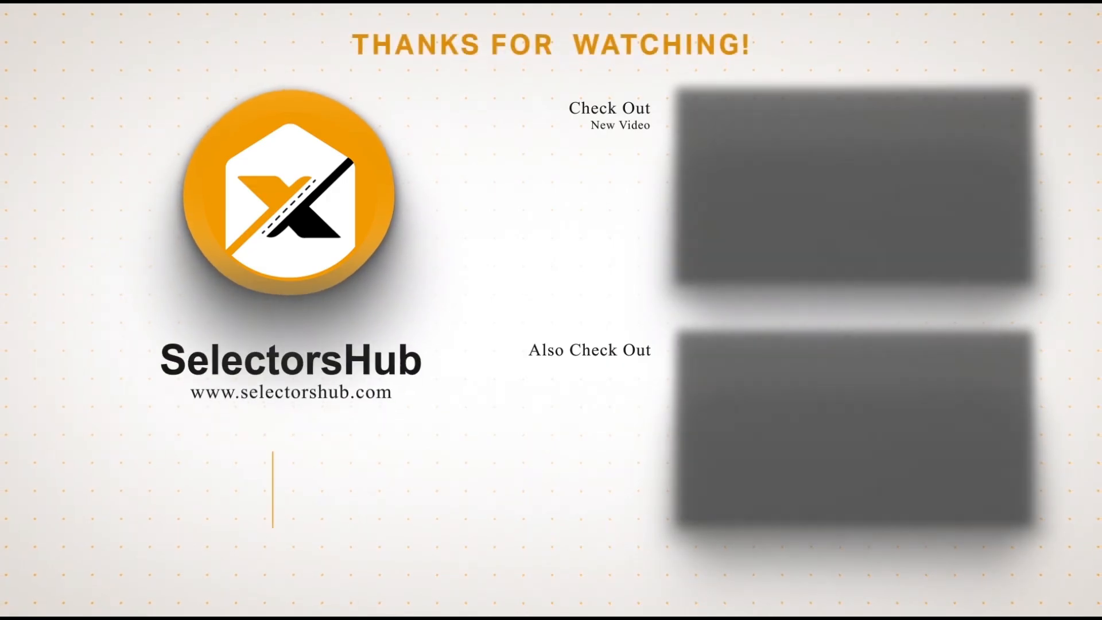